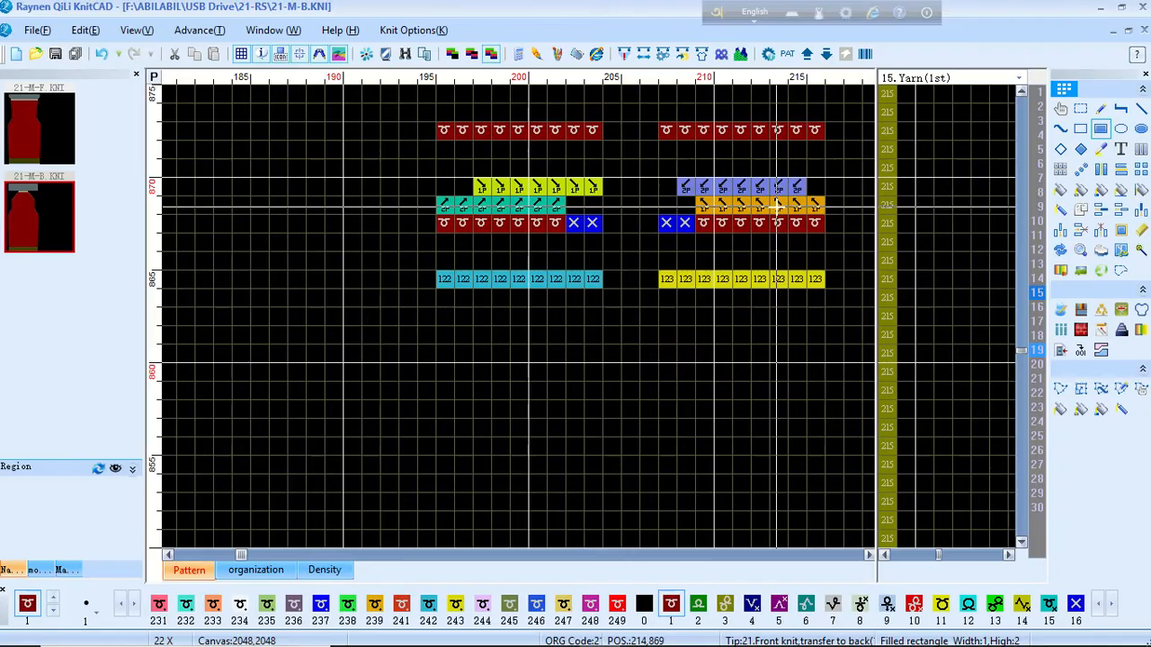
- Examine the 122 narrowing steps along the body's left shoulder and the sample symbol block above the ribbed section
{"action": "scroll", "coordinate": [777, 206], "scroll_direction": "down", "scroll_amount": 5}
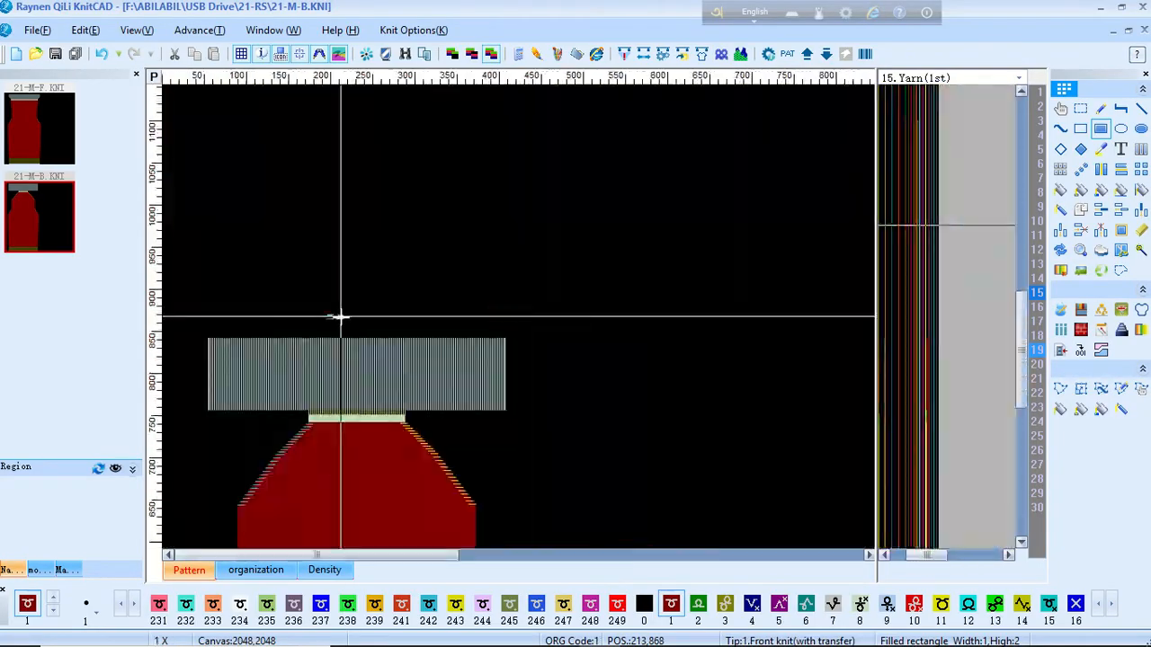
{"action": "scroll", "coordinate": [420, 317], "scroll_direction": "up", "scroll_amount": 1}
{"action": "scroll", "coordinate": [421, 316], "scroll_direction": "up", "scroll_amount": 4}
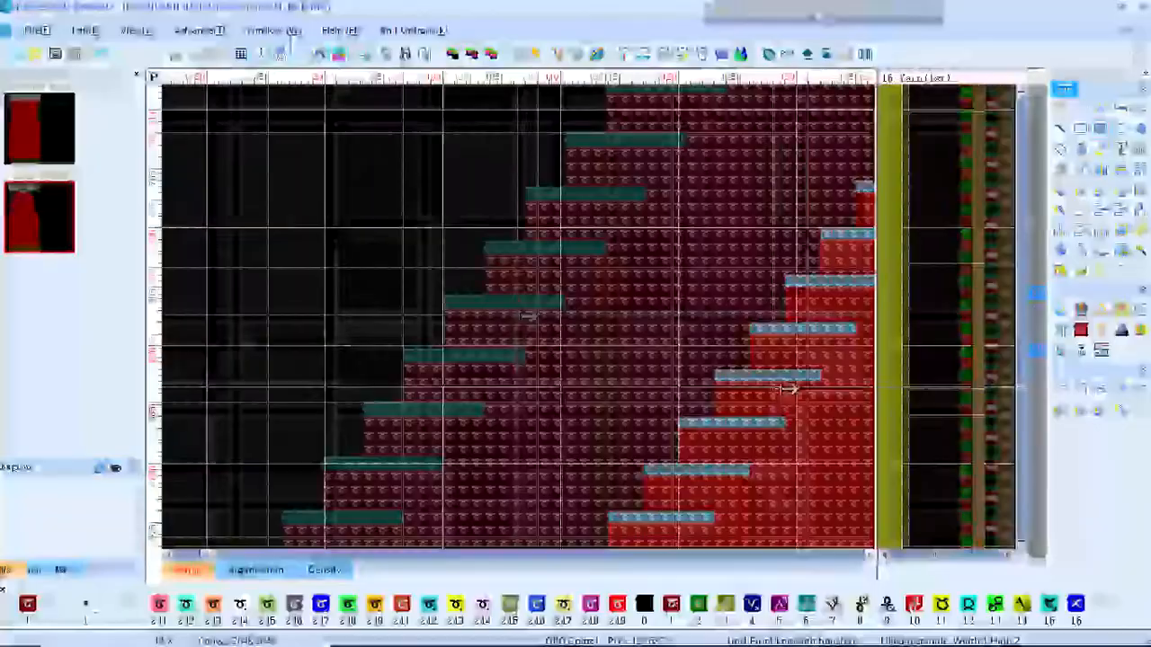
{"action": "scroll", "coordinate": [526, 286], "scroll_direction": "up", "scroll_amount": 1}
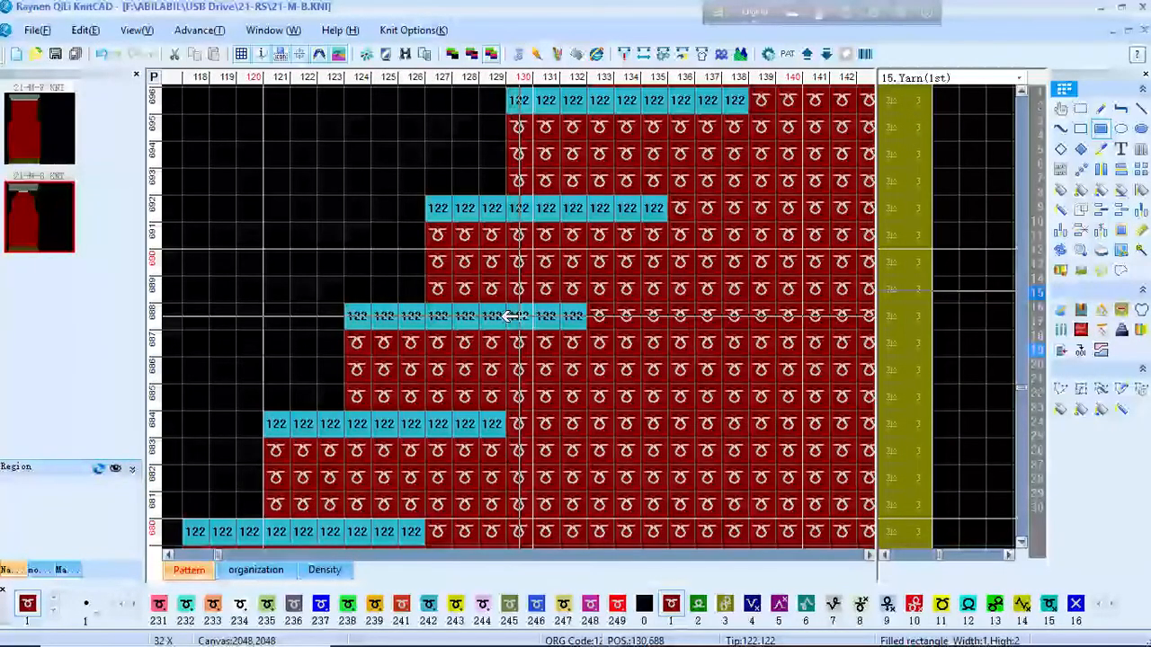
{"action": "scroll", "coordinate": [509, 315], "scroll_direction": "down", "scroll_amount": 5}
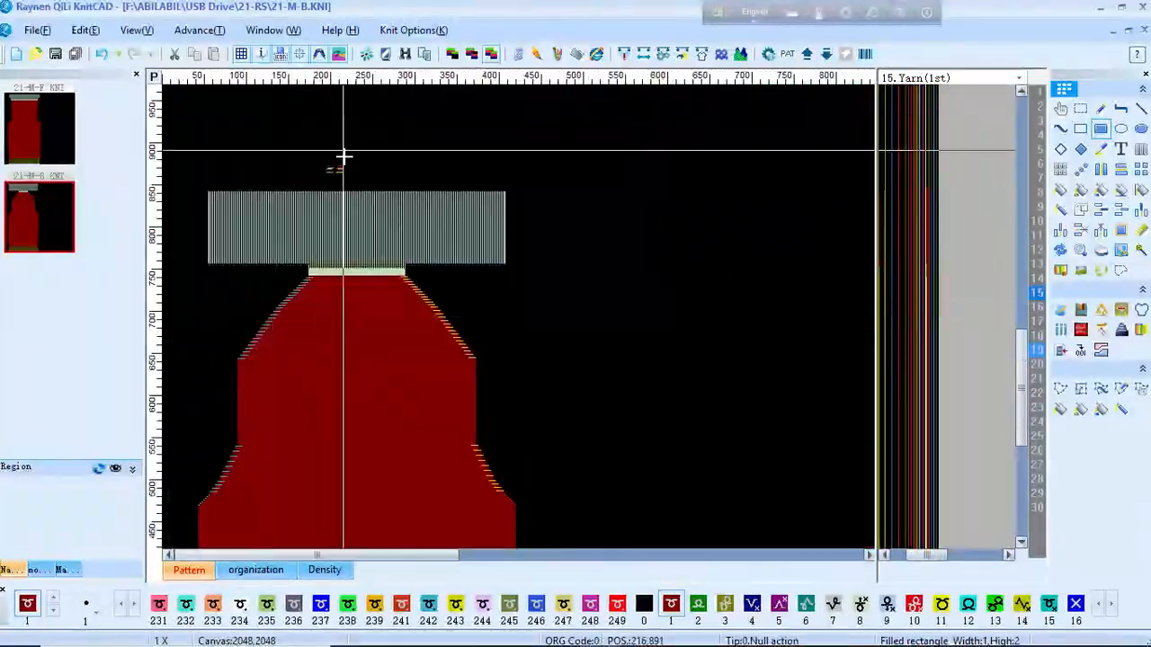
{"action": "scroll", "coordinate": [518, 322], "scroll_direction": "up", "scroll_amount": 5}
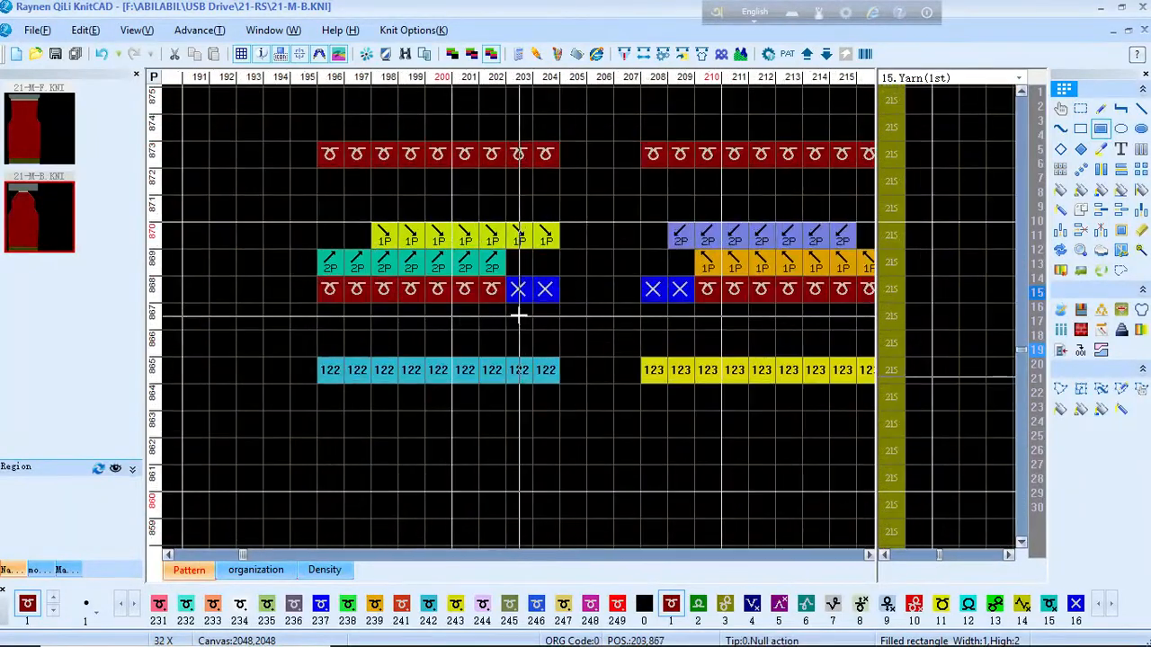
{"action": "scroll", "coordinate": [380, 240], "scroll_direction": "down", "scroll_amount": 1}
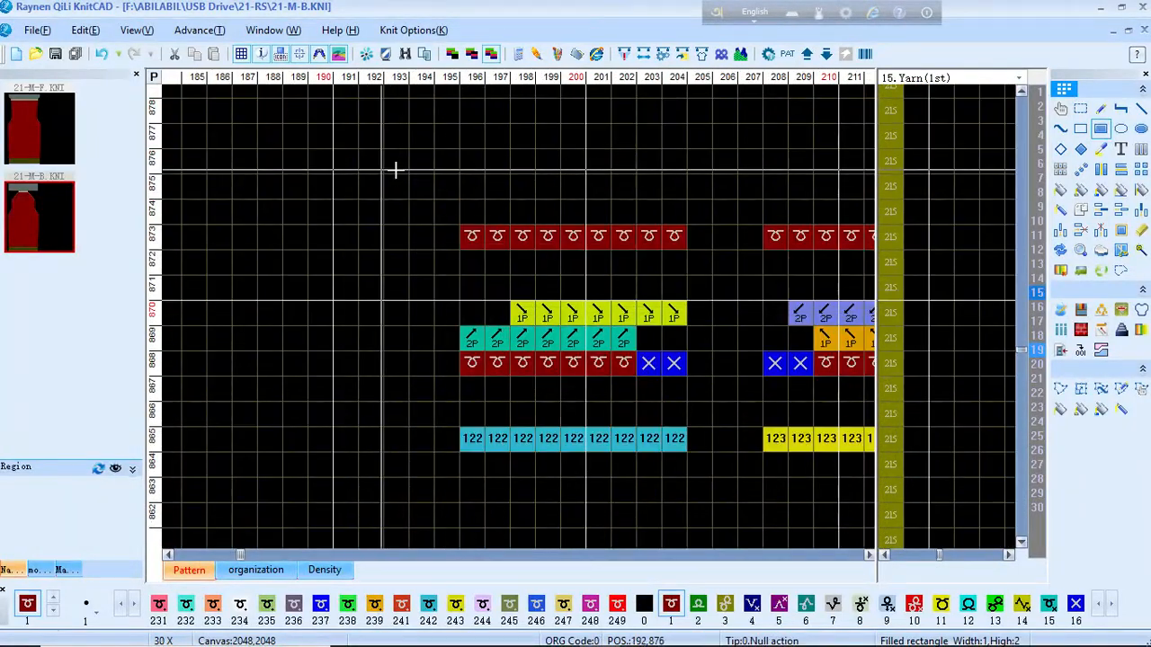
- Clear the sample symbol block above the ribbed section up to column 214 by flat-copying a blank area 4 cells wide and 17 high
{"action": "left_click", "coordinate": [1059, 169]}
{"action": "left_click", "coordinate": [320, 160]}
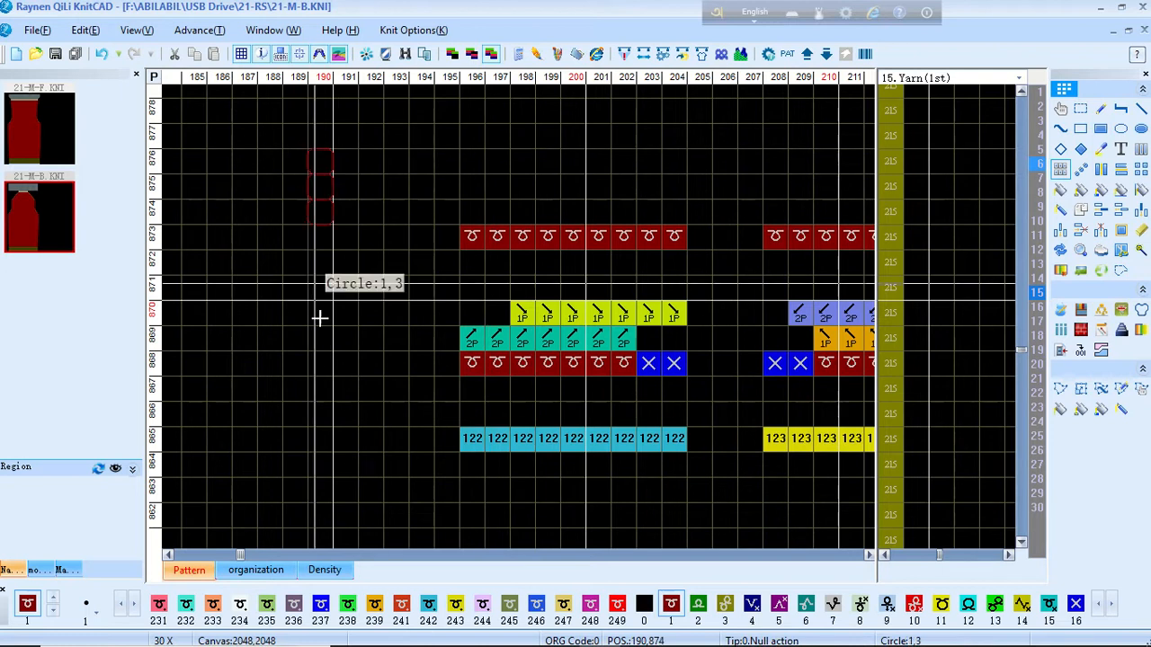
{"action": "scroll", "coordinate": [372, 486], "scroll_direction": "down", "scroll_amount": 5}
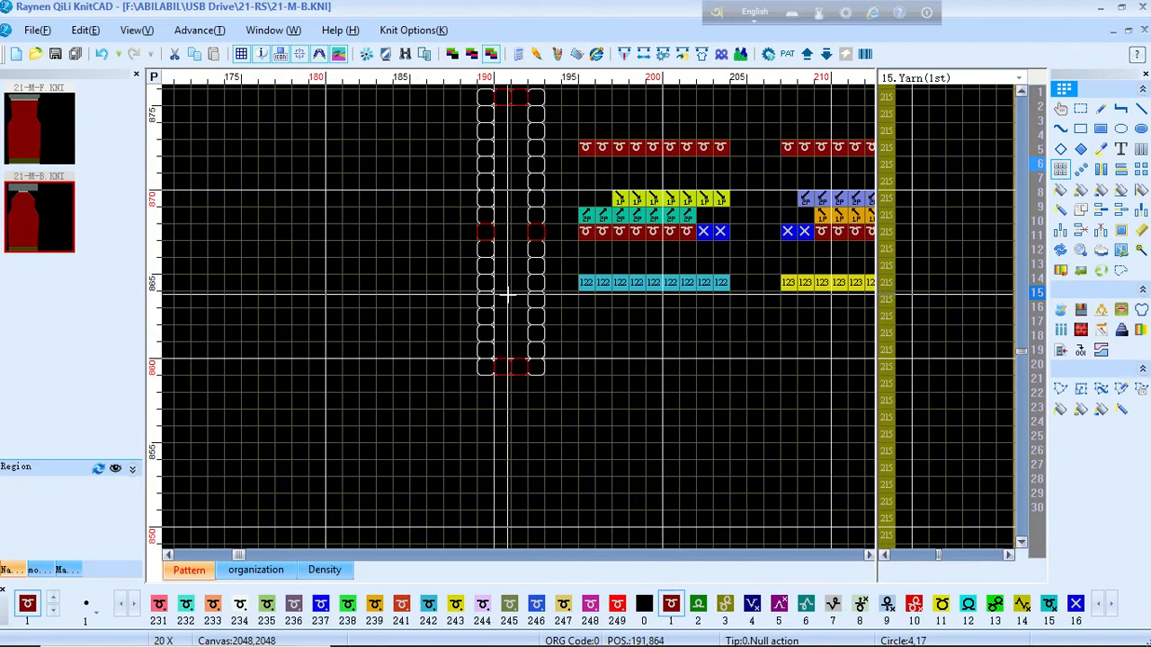
{"action": "scroll", "coordinate": [508, 295], "scroll_direction": "down", "scroll_amount": 5}
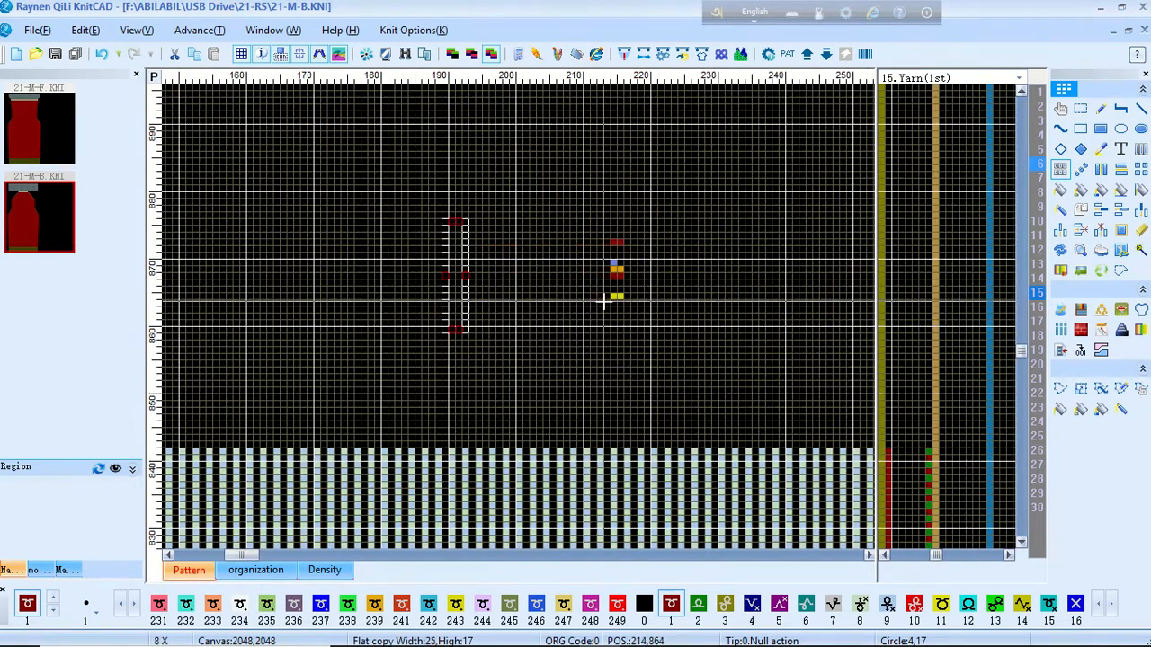
{"action": "left_click", "coordinate": [604, 302]}
{"action": "left_click", "coordinate": [559, 131]}
{"action": "right_click", "coordinate": [647, 187]}
- Copy a row of nine 123 narrowing symbols from the body's right shoulder to row 865, columns 208–216
{"action": "scroll", "coordinate": [452, 300], "scroll_direction": "up", "scroll_amount": 5}
{"action": "scroll", "coordinate": [519, 317], "scroll_direction": "down", "scroll_amount": 5}
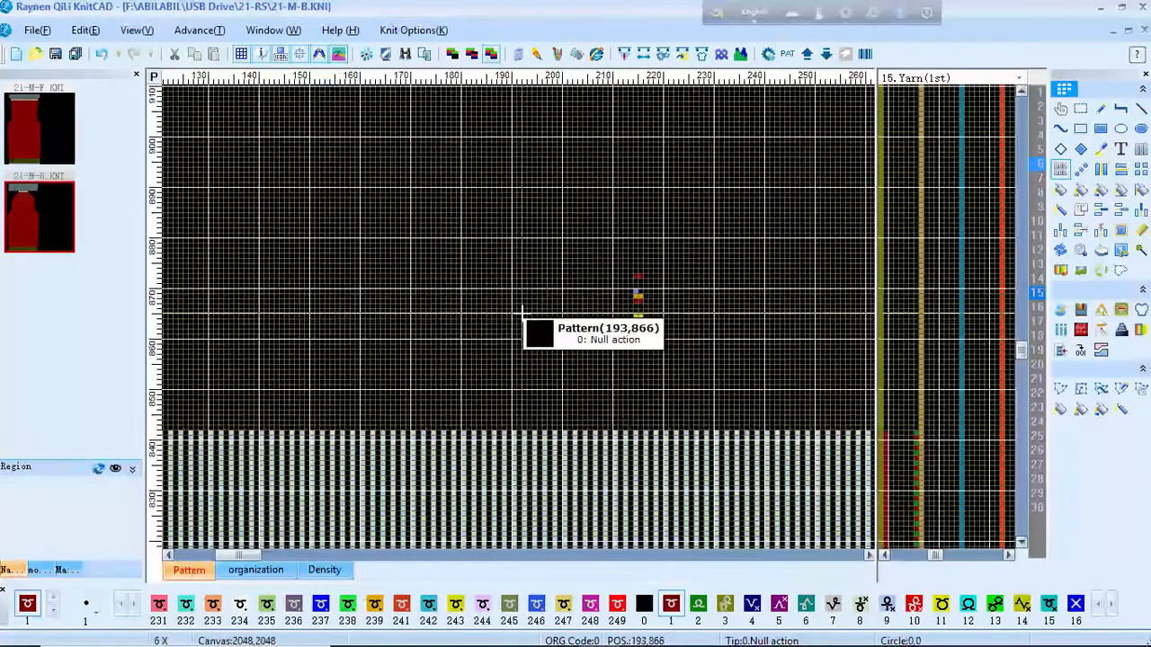
{"action": "scroll", "coordinate": [523, 314], "scroll_direction": "down", "scroll_amount": 5}
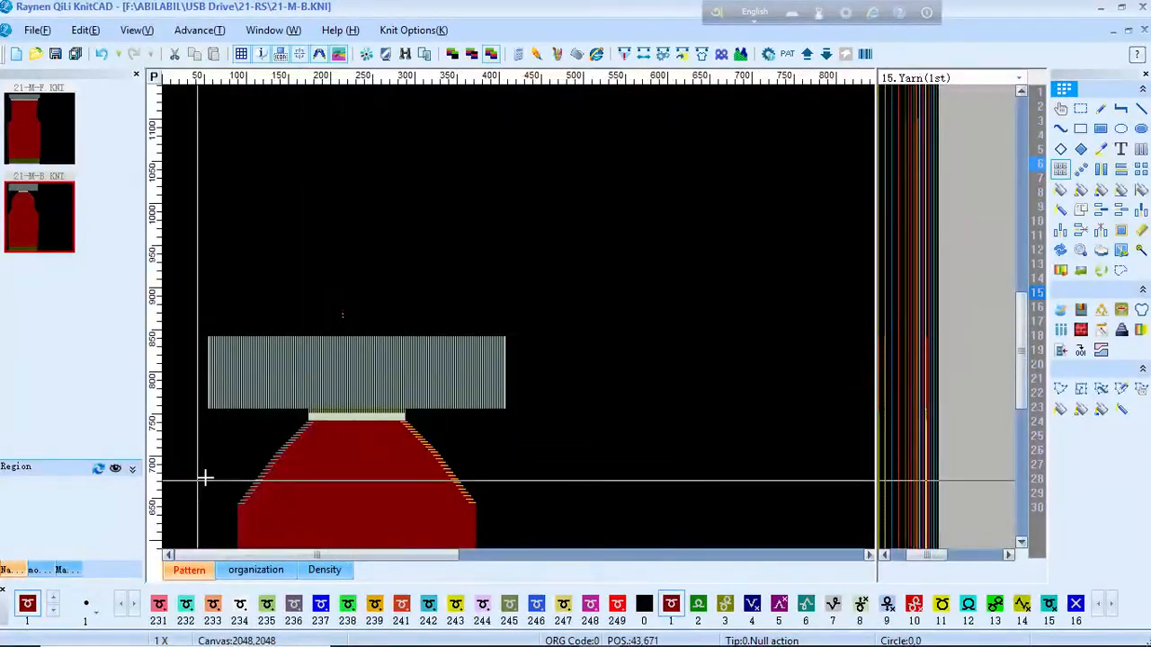
{"action": "scroll", "coordinate": [200, 476], "scroll_direction": "up", "scroll_amount": 3}
{"action": "scroll", "coordinate": [537, 303], "scroll_direction": "up", "scroll_amount": 2}
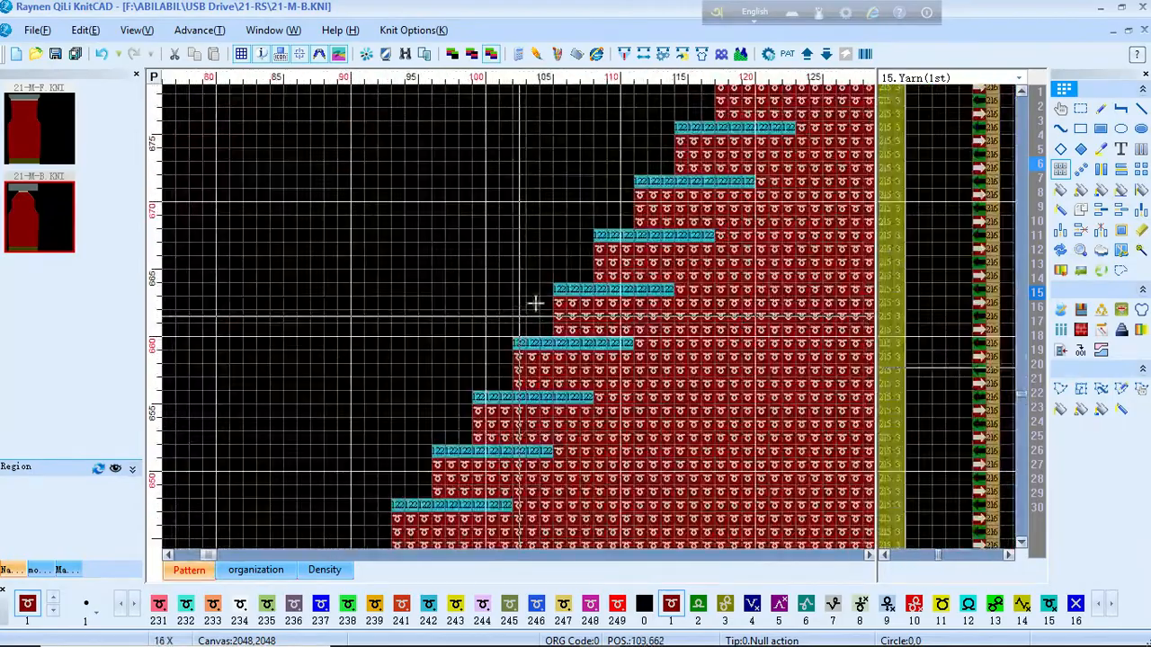
{"action": "scroll", "coordinate": [256, 314], "scroll_direction": "down", "scroll_amount": 4}
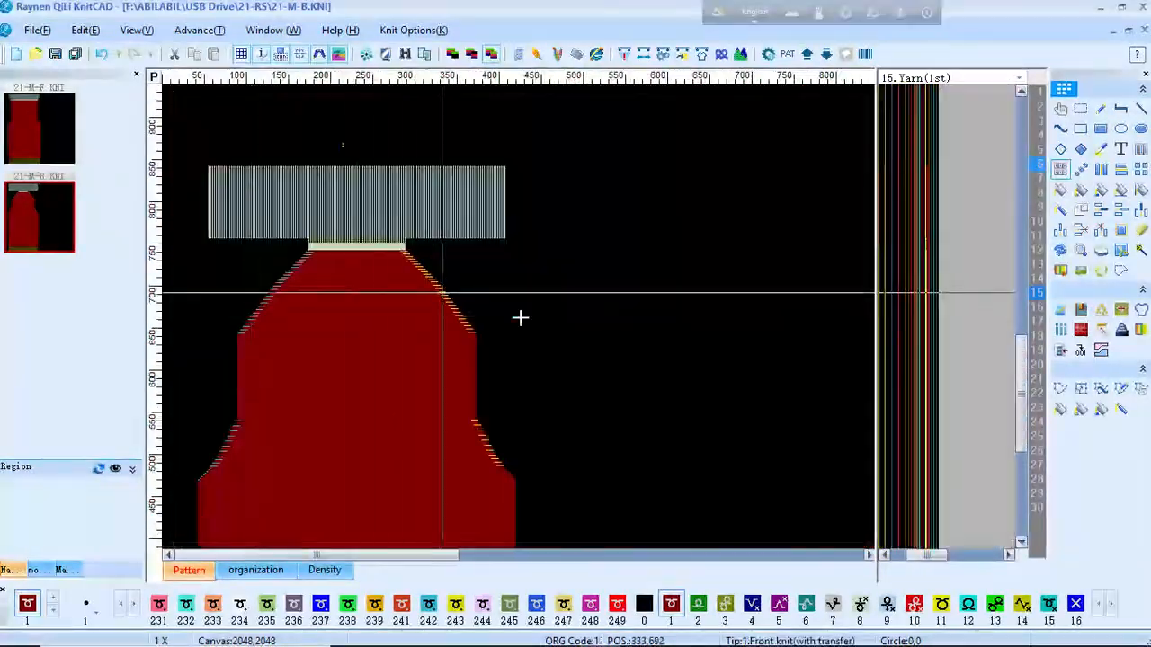
{"action": "scroll", "coordinate": [518, 316], "scroll_direction": "up", "scroll_amount": 5}
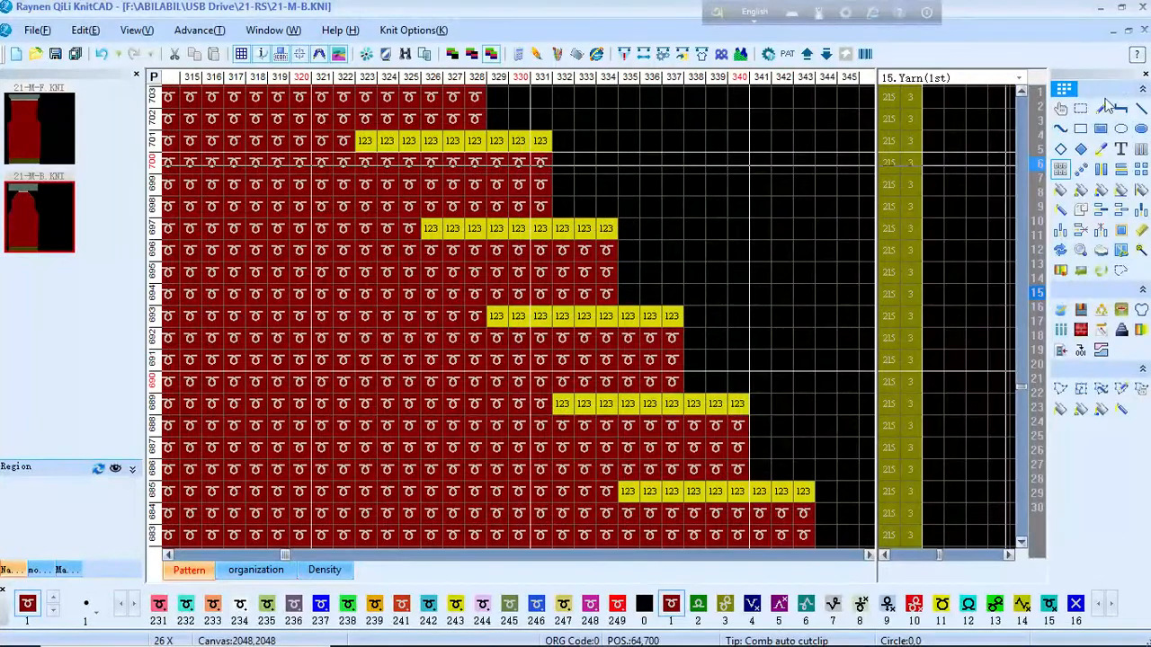
{"action": "left_click", "coordinate": [1081, 112]}
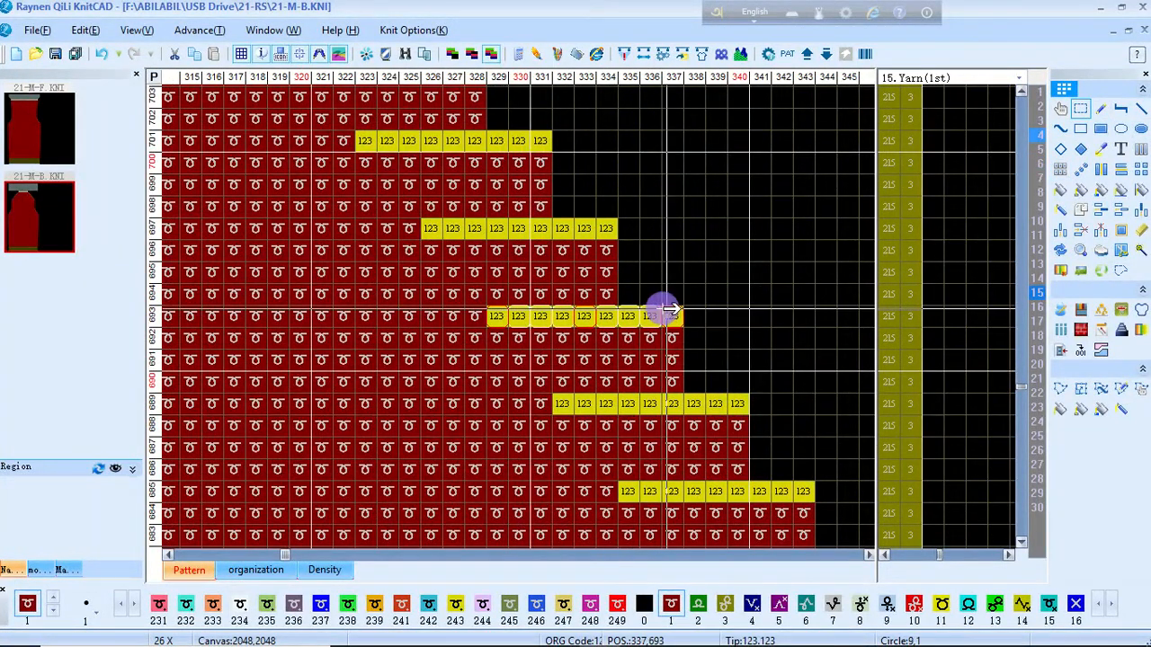
{"action": "left_click_drag", "start_coordinate": [634, 313], "coordinate": [319, 161]}
{"action": "scroll", "coordinate": [319, 162], "scroll_direction": "down", "scroll_amount": 5}
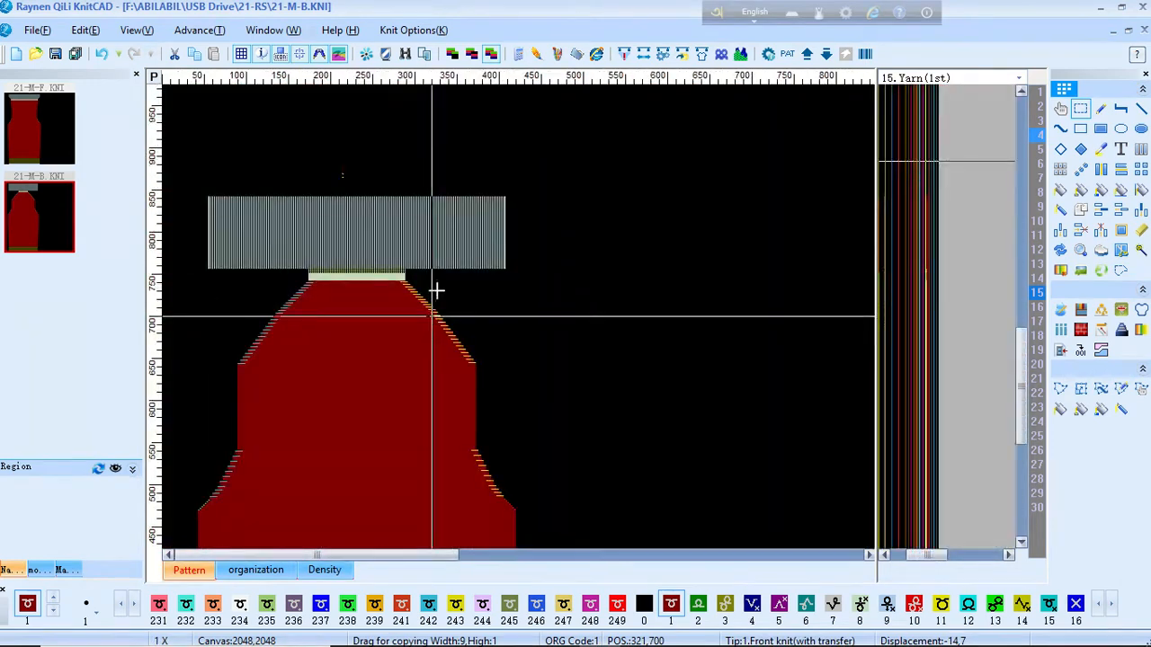
{"action": "scroll", "coordinate": [356, 174], "scroll_direction": "up", "scroll_amount": 5}
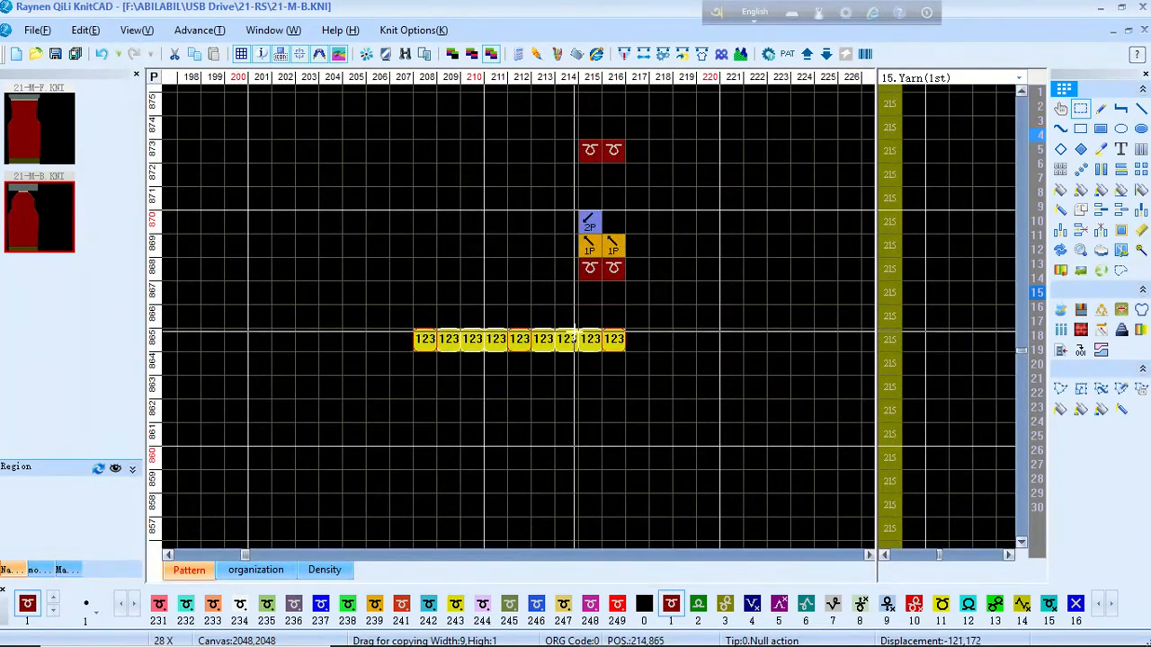
- Copy a row of nine 122 narrowing symbols from the body's left shoulder to row 865, columns 196–204
{"action": "scroll", "coordinate": [570, 334], "scroll_direction": "down", "scroll_amount": 5}
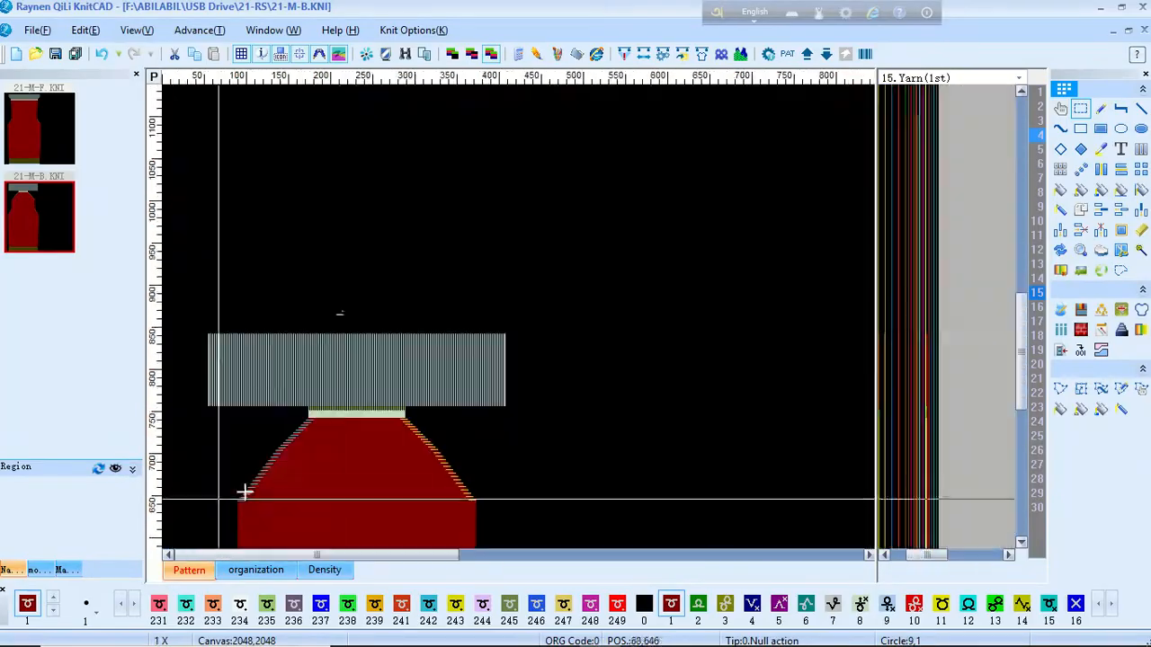
{"action": "scroll", "coordinate": [520, 317], "scroll_direction": "up", "scroll_amount": 3}
{"action": "scroll", "coordinate": [519, 317], "scroll_direction": "down", "scroll_amount": 2}
{"action": "scroll", "coordinate": [219, 180], "scroll_direction": "up", "scroll_amount": 5}
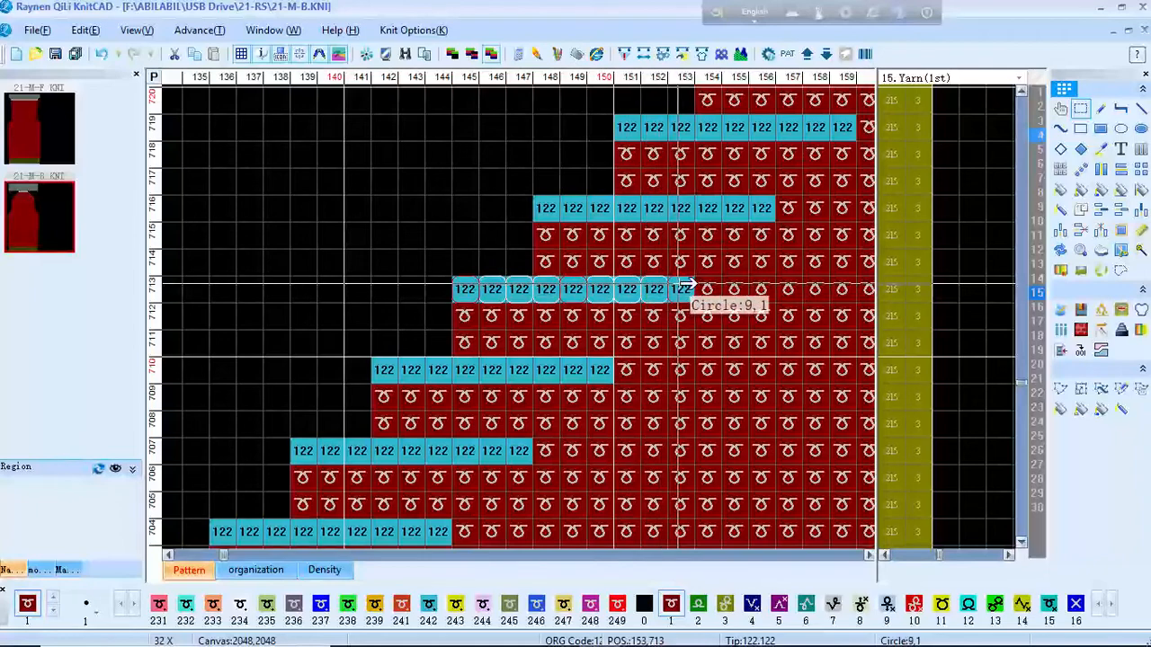
{"action": "scroll", "coordinate": [539, 260], "scroll_direction": "down", "scroll_amount": 6}
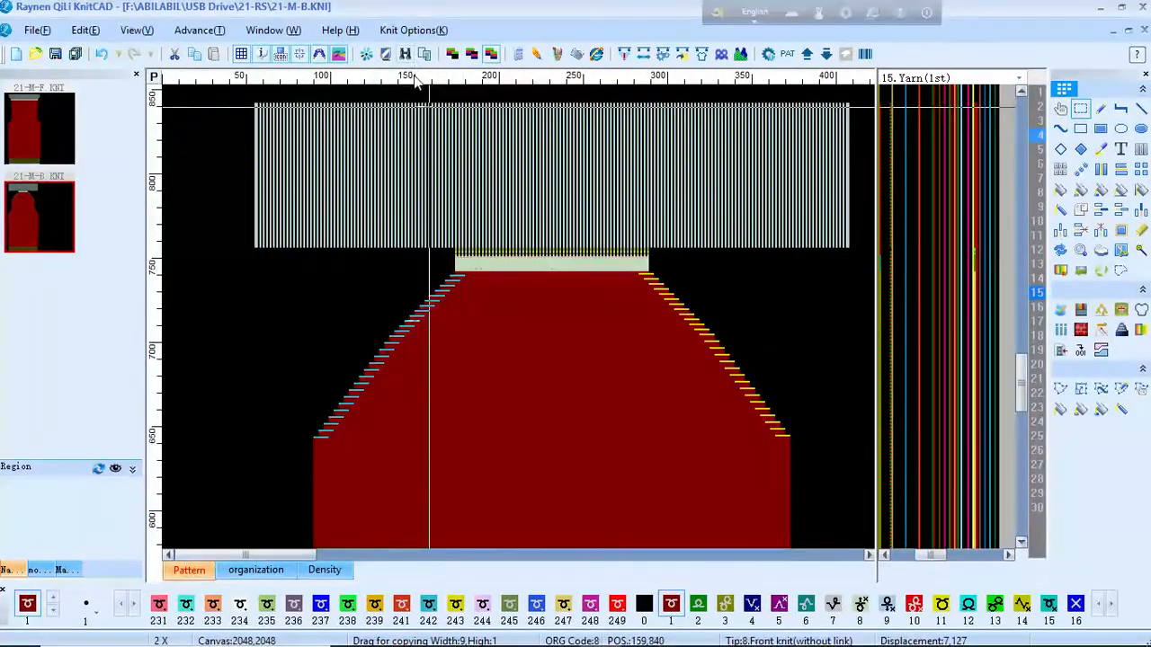
{"action": "scroll", "coordinate": [421, 90], "scroll_direction": "up", "scroll_amount": 4}
{"action": "scroll", "coordinate": [521, 317], "scroll_direction": "down", "scroll_amount": 3}
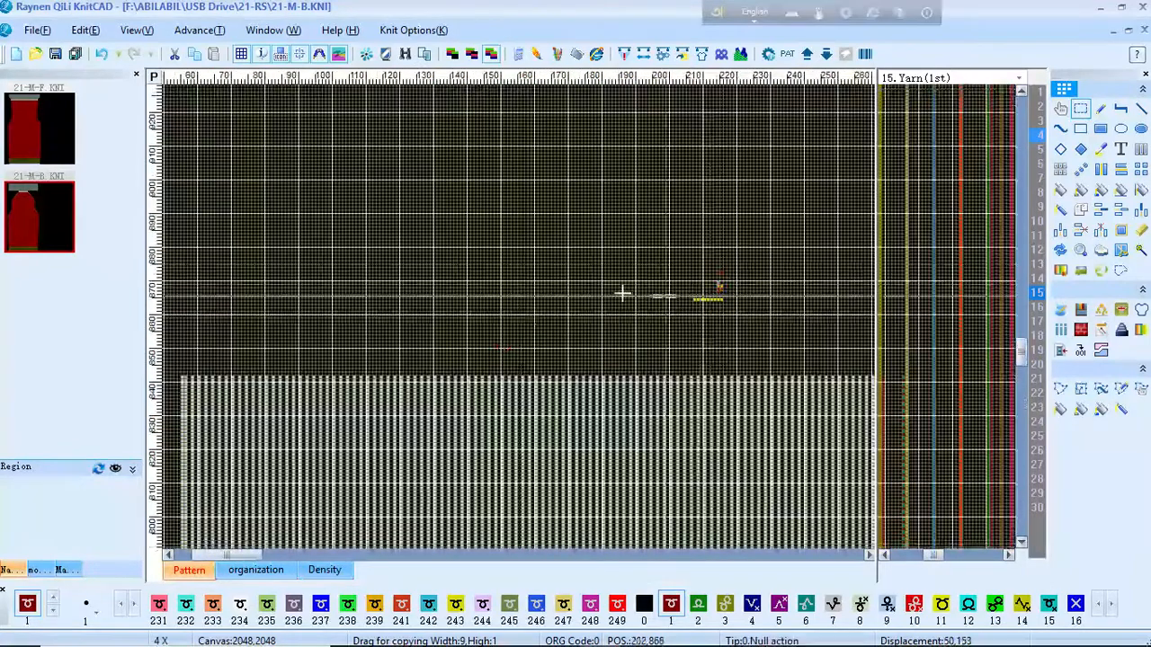
{"action": "scroll", "coordinate": [621, 293], "scroll_direction": "up", "scroll_amount": 3}
{"action": "scroll", "coordinate": [670, 370], "scroll_direction": "up", "scroll_amount": 2}
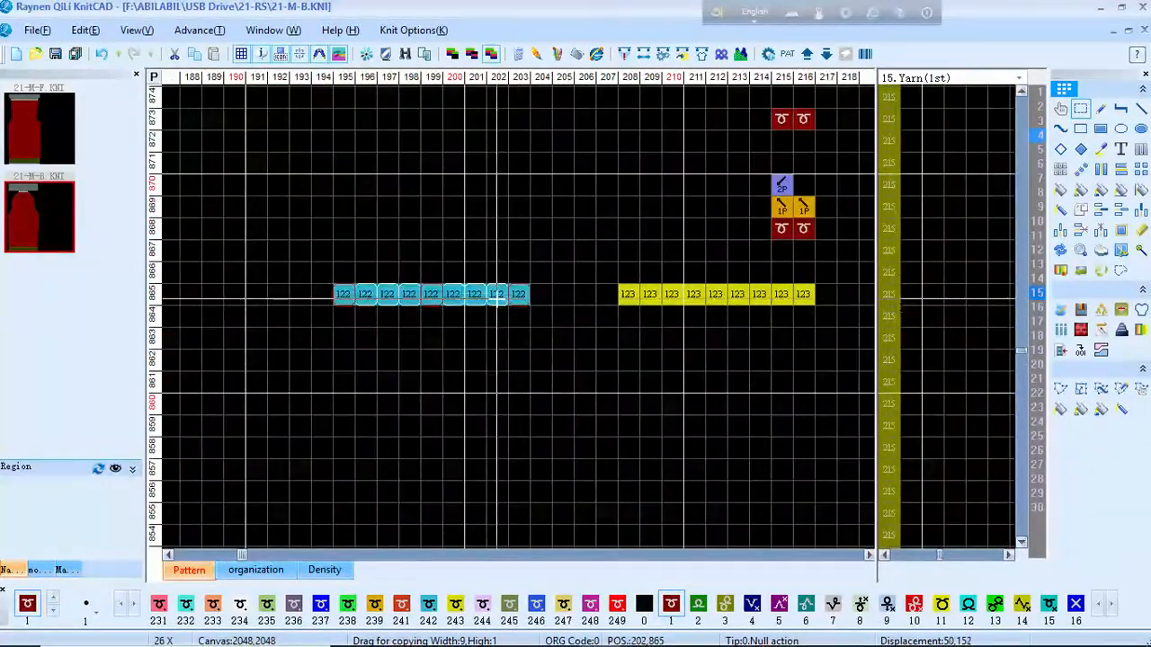
{"action": "left_click", "coordinate": [510, 300]}
{"action": "left_click_drag", "start_coordinate": [275, 216], "coordinate": [347, 263]}
- Flat-copy the remaining sample symbols in rows 868–873 across columns 210–214 above the 123 row
{"action": "scroll", "coordinate": [567, 300], "scroll_direction": "down", "scroll_amount": 5}
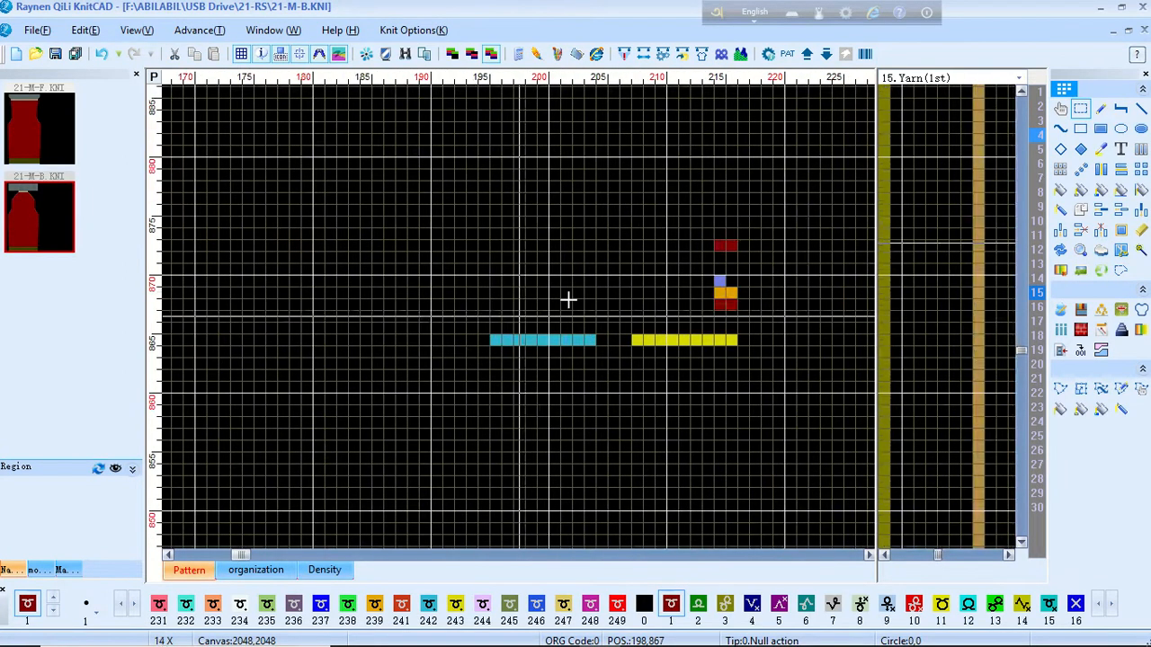
{"action": "scroll", "coordinate": [519, 314], "scroll_direction": "up", "scroll_amount": 4}
{"action": "scroll", "coordinate": [526, 316], "scroll_direction": "up", "scroll_amount": 2}
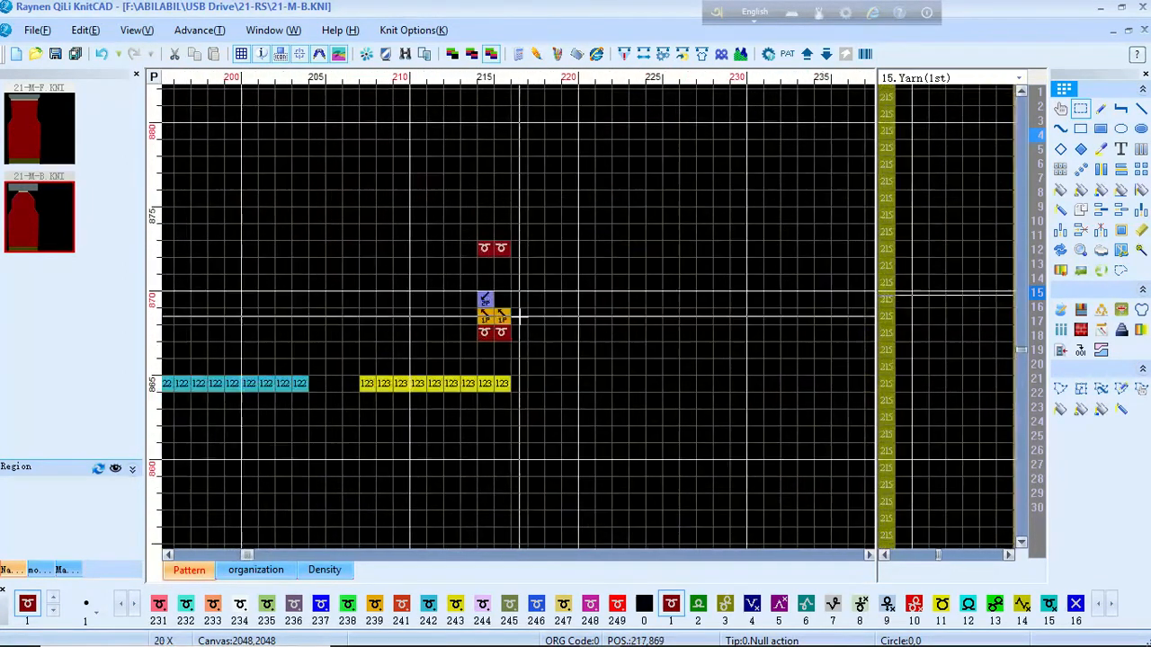
{"action": "left_click", "coordinate": [1061, 169]}
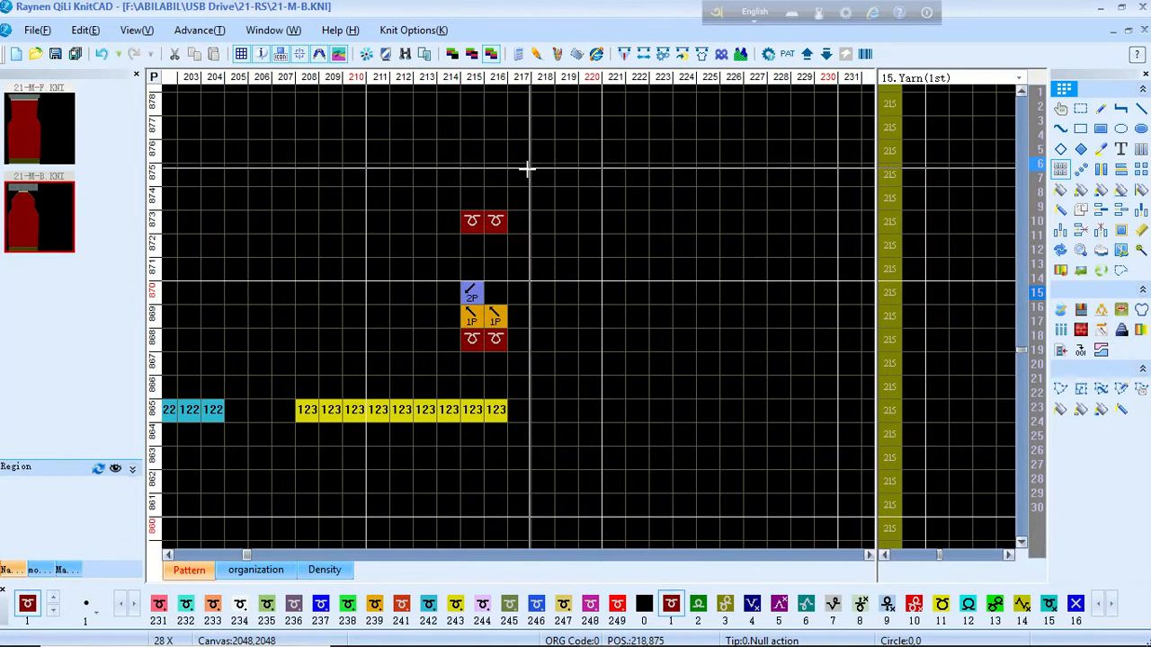
{"action": "left_click_drag", "start_coordinate": [467, 188], "coordinate": [366, 340]}
{"action": "right_click", "coordinate": [480, 306]}
{"action": "left_click_drag", "start_coordinate": [683, 197], "coordinate": [726, 241]}
{"action": "right_click", "coordinate": [727, 258]}
{"action": "scroll", "coordinate": [306, 363], "scroll_direction": "up", "scroll_amount": 1}
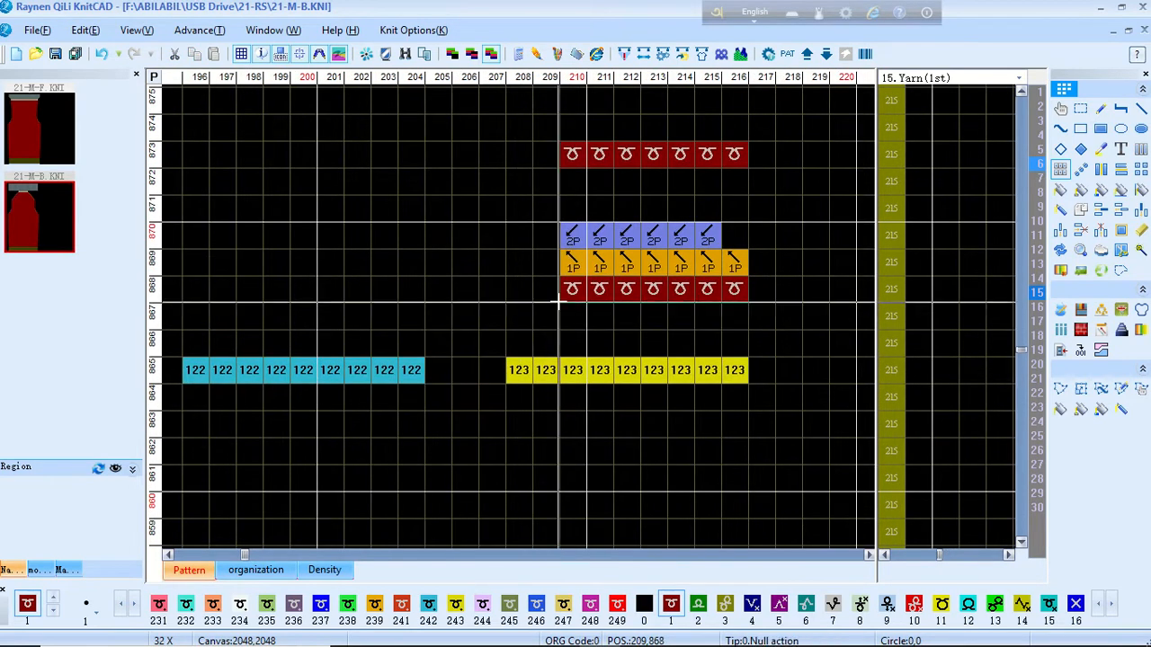
- Fill columns 208–209 of row 868 with code 16 using a filled rectangle
{"action": "key", "text": "1"}
{"action": "key", "text": "6"}
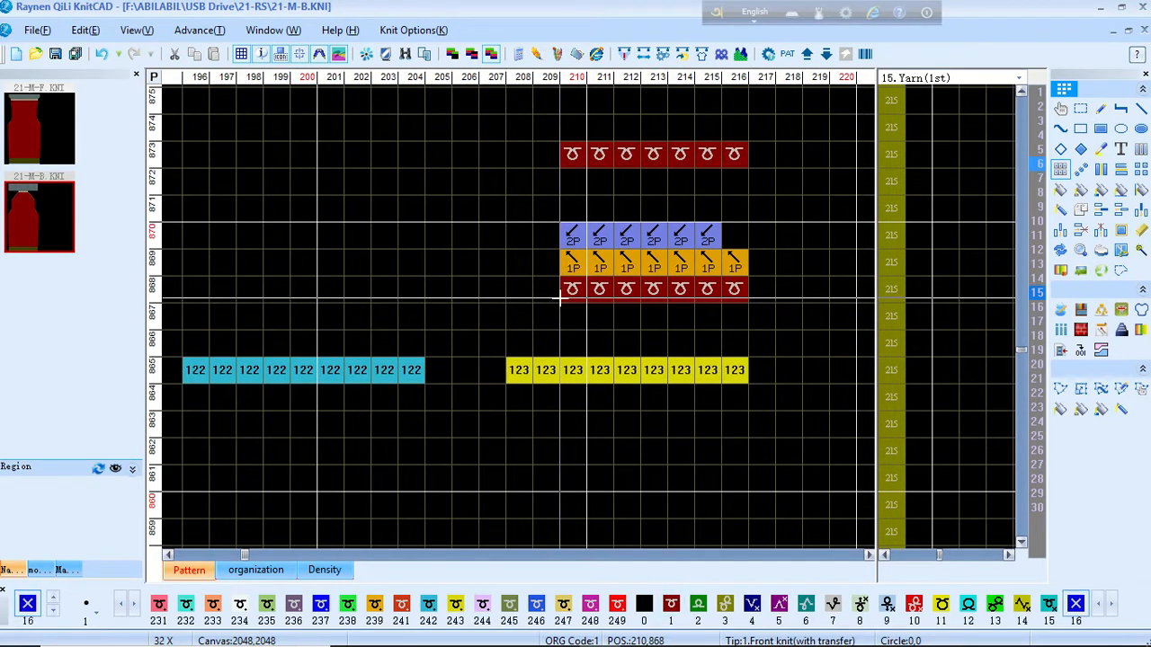
{"action": "left_click_drag", "start_coordinate": [525, 290], "coordinate": [543, 292]}
{"action": "left_click", "coordinate": [1100, 128]}
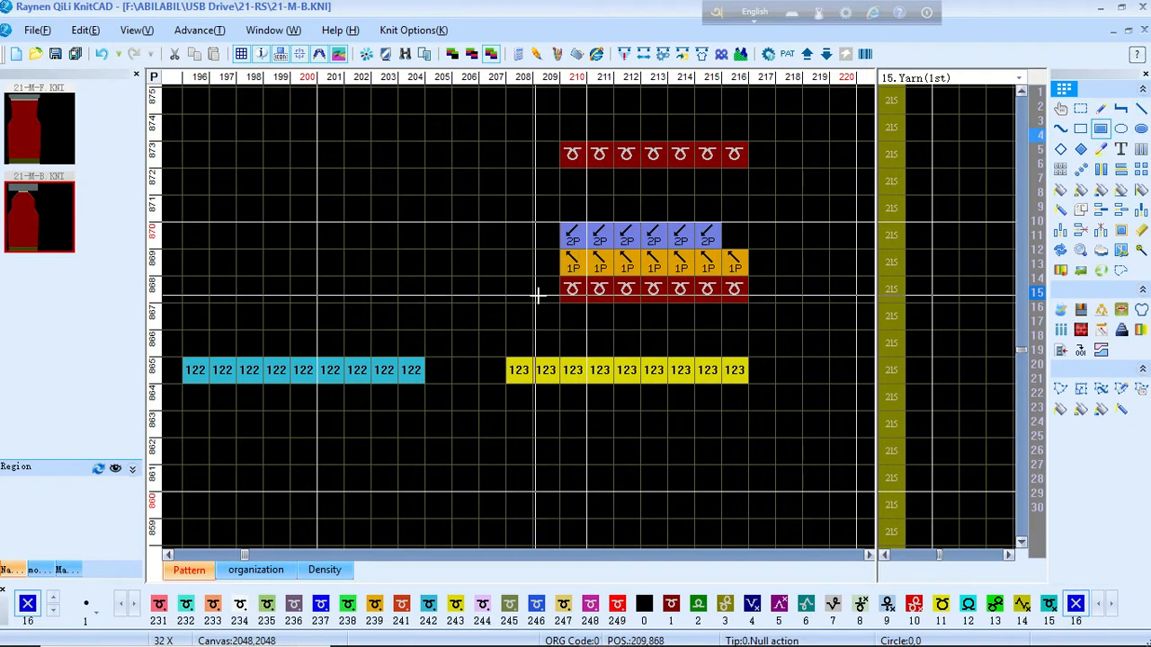
{"action": "left_click_drag", "start_coordinate": [510, 289], "coordinate": [545, 287]}
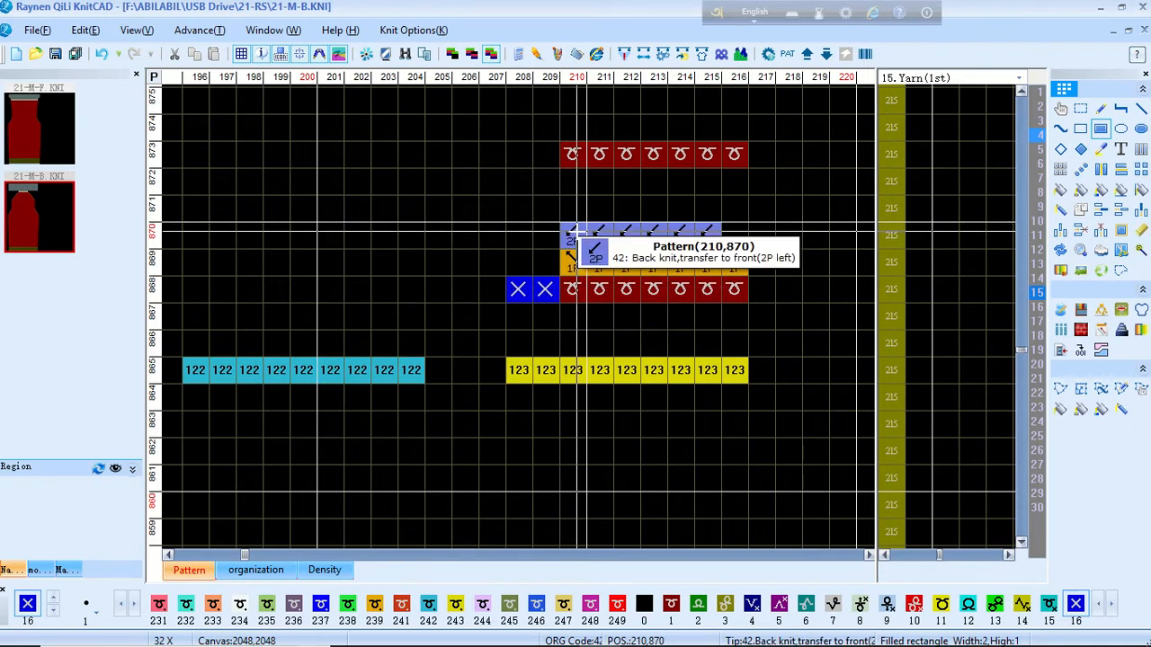
- Extend the 2P symbols in row 870 to column 209 and the front knit symbols in row 873 to column 208
{"action": "key", "text": "c"}
{"action": "left_click_drag", "start_coordinate": [580, 232], "coordinate": [552, 231]}
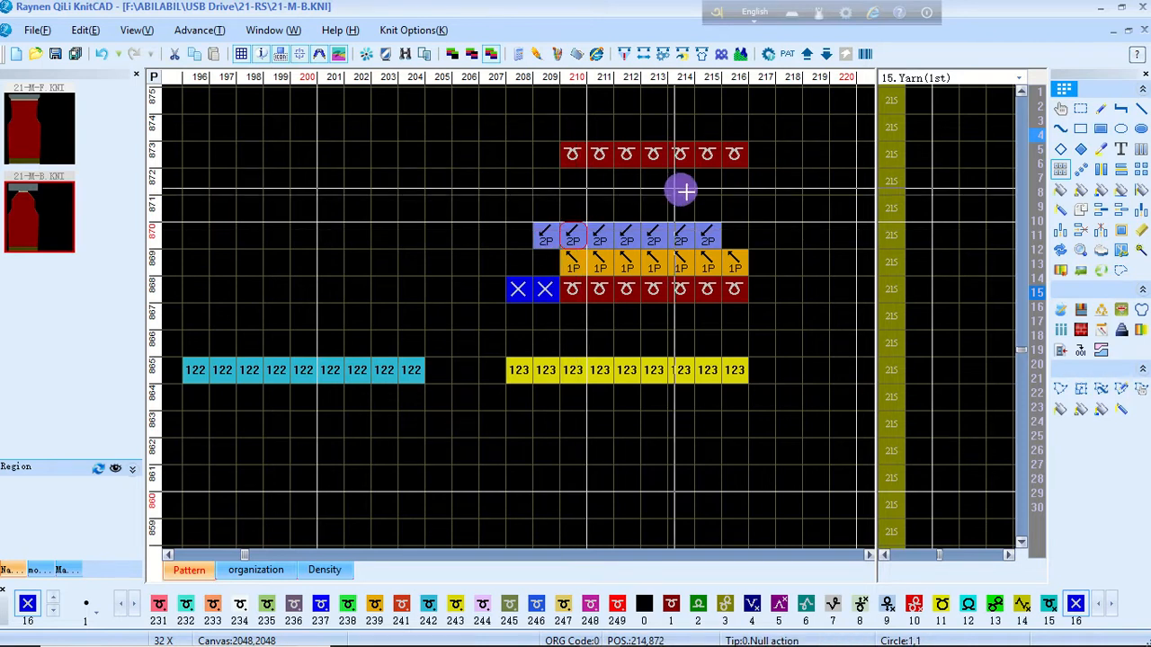
{"action": "left_click_drag", "start_coordinate": [599, 151], "coordinate": [519, 151]}
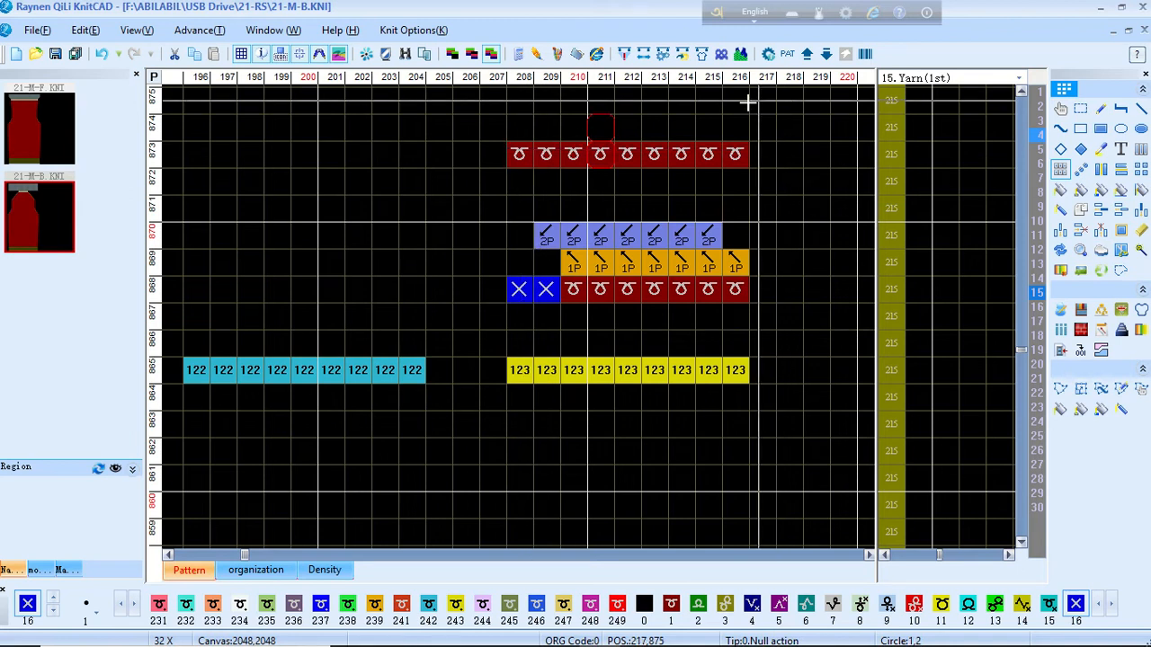
- Fill row 868 above the 122 symbols with code 1 in columns 196–202 and code 16 in columns 203–204
{"action": "middle_click_drag", "start_coordinate": [304, 296], "coordinate": [516, 326]}
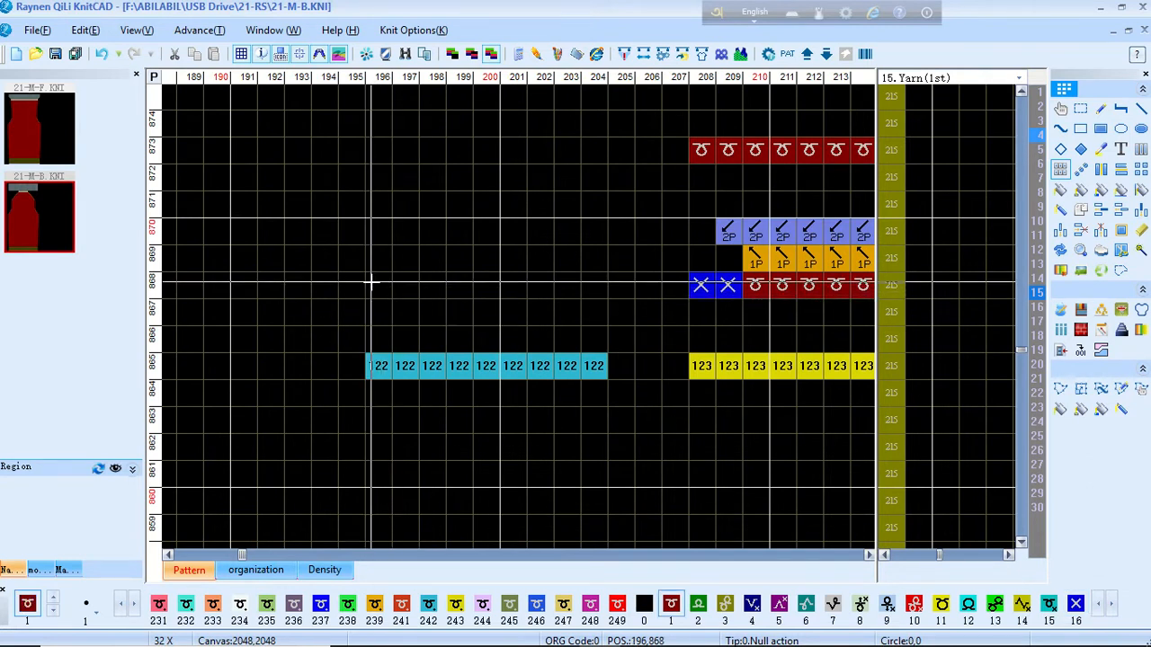
{"action": "left_click", "coordinate": [1100, 129]}
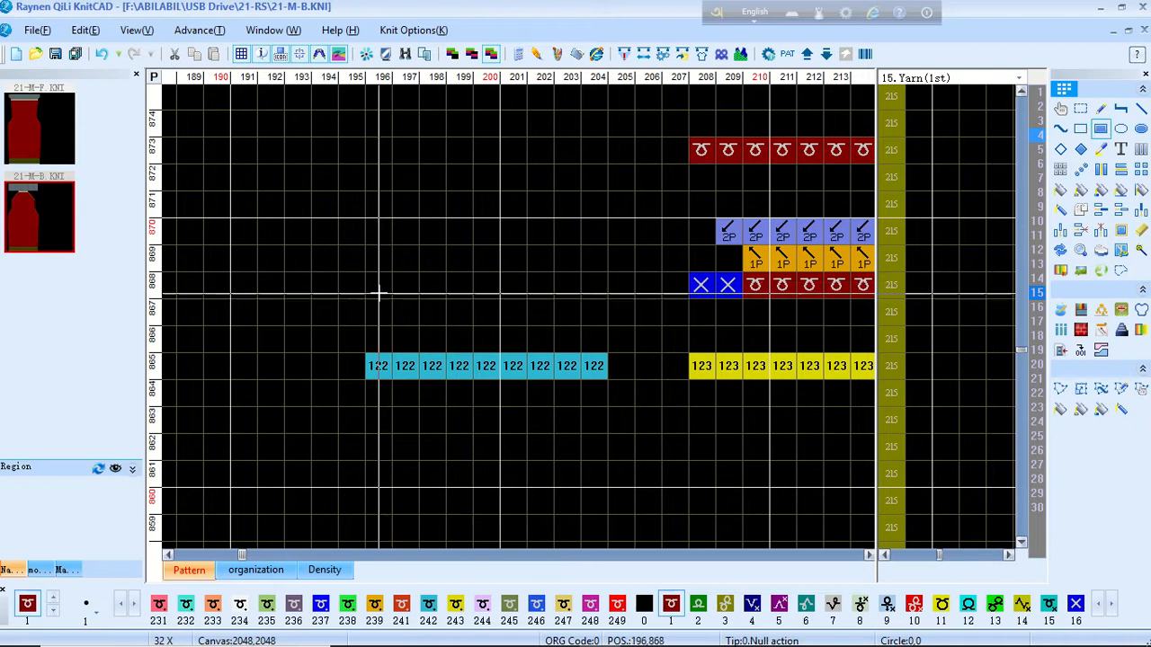
{"action": "left_click_drag", "start_coordinate": [378, 285], "coordinate": [551, 285]}
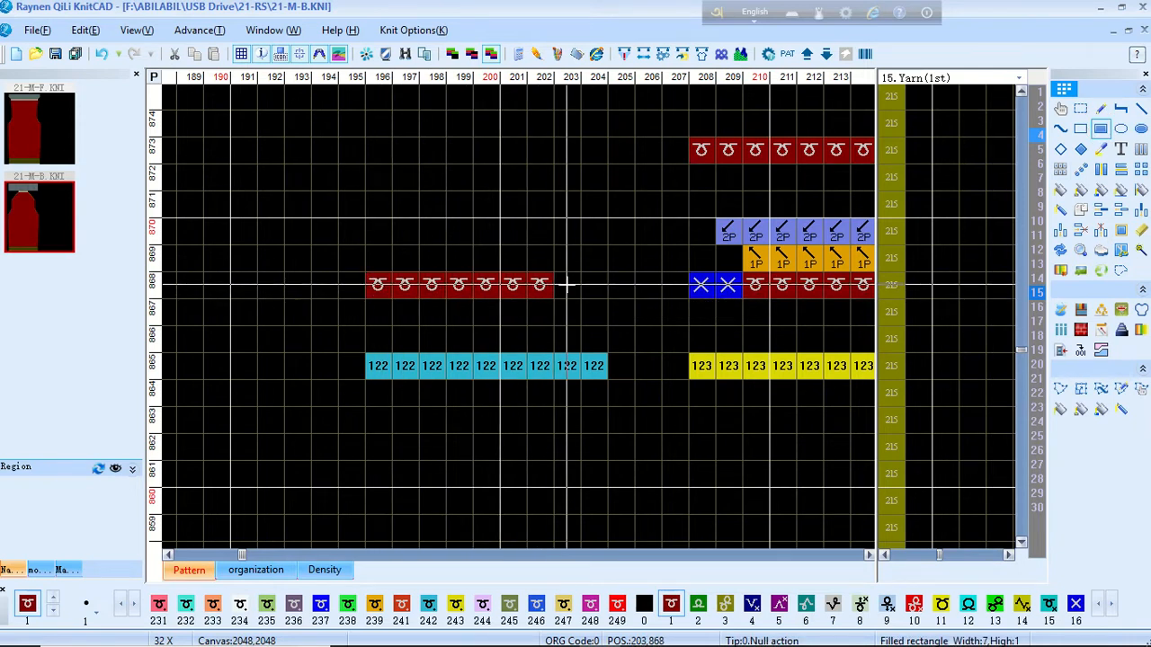
{"action": "left_click_drag", "start_coordinate": [567, 285], "coordinate": [594, 284]}
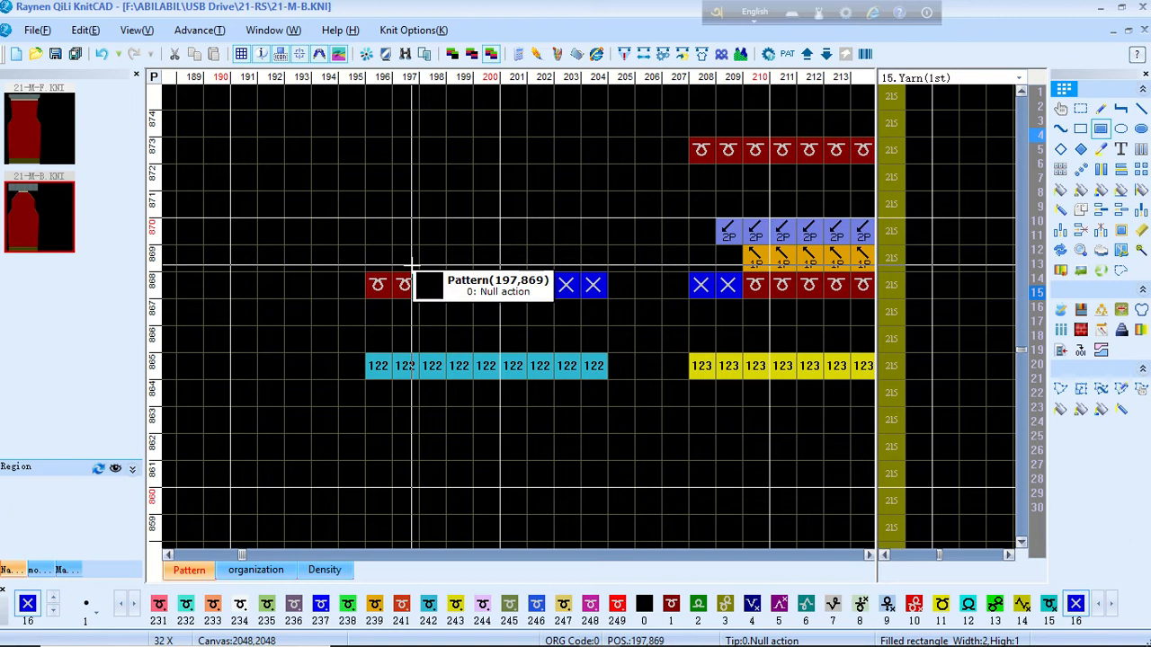
- Fill row 869 with code 32 in columns 198–204 above the 122 symbols
{"action": "key", "text": "3"}
{"action": "key", "text": "2"}
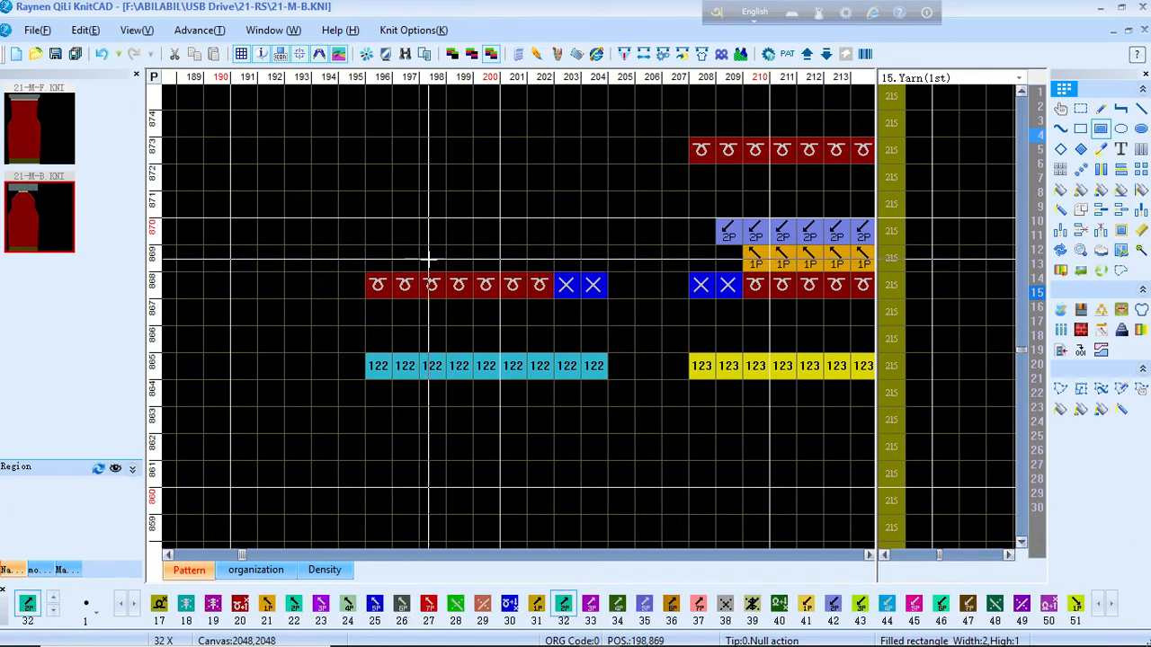
{"action": "left_click", "coordinate": [435, 260]}
{"action": "left_click_drag", "start_coordinate": [434, 260], "coordinate": [540, 259]}
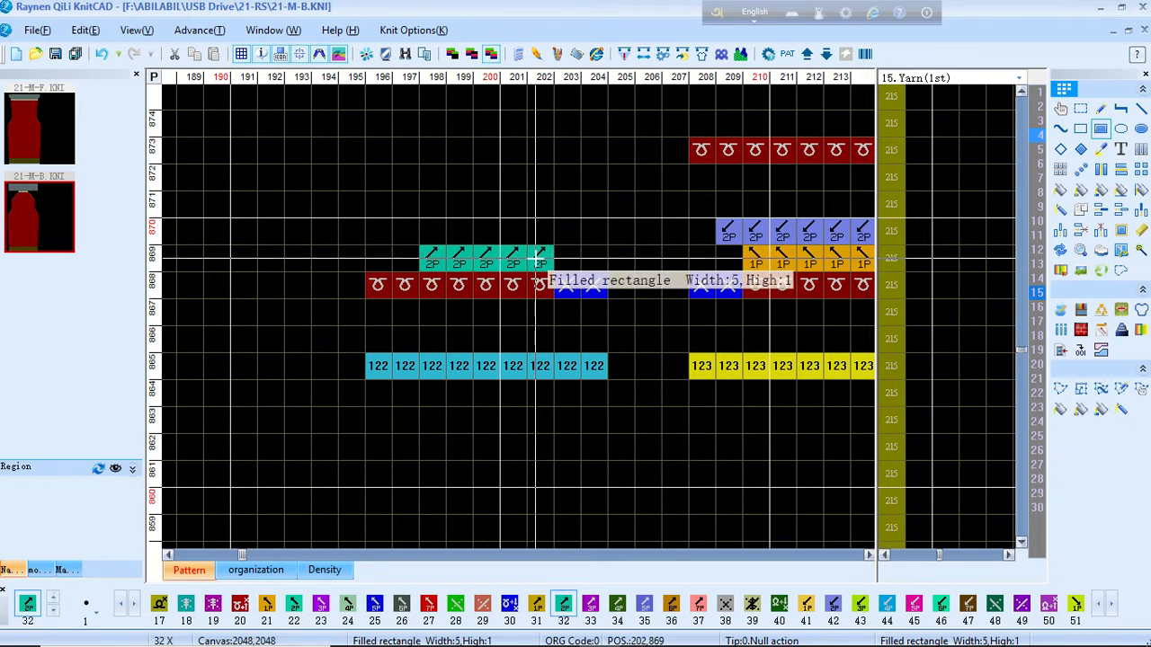
{"action": "left_click_drag", "start_coordinate": [539, 259], "coordinate": [594, 259]}
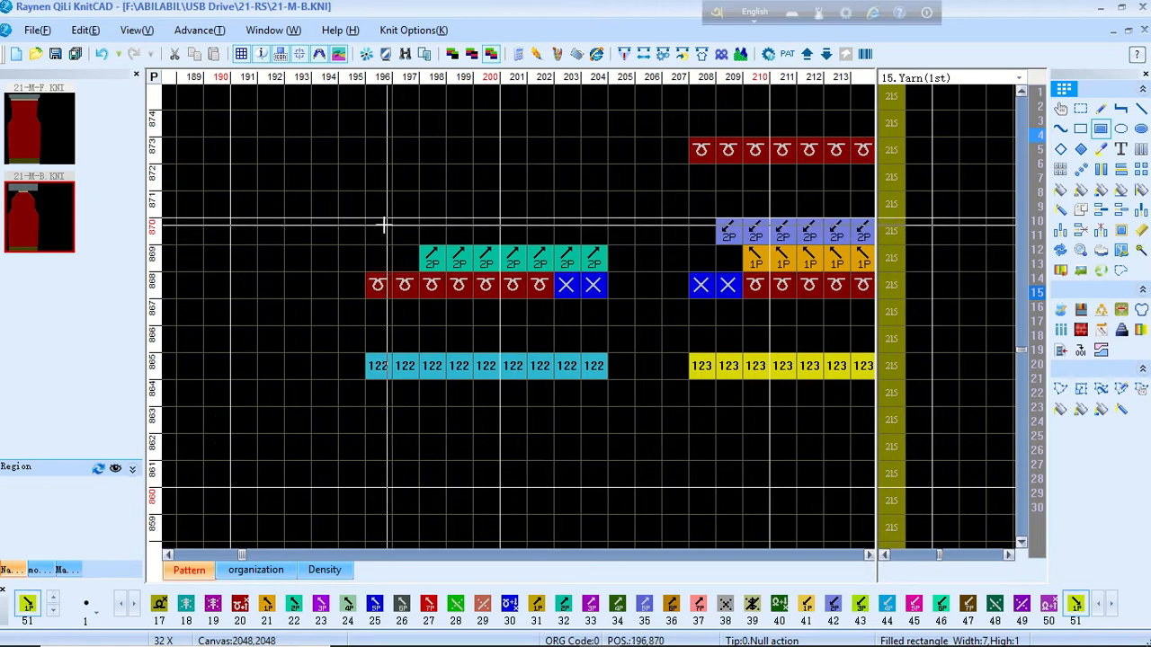
- Fill row 870 with code 51 in columns 196–204
{"action": "left_click_drag", "start_coordinate": [372, 223], "coordinate": [565, 309]}
{"action": "scroll", "coordinate": [509, 224], "scroll_direction": "down", "scroll_amount": 2}
{"action": "scroll", "coordinate": [519, 316], "scroll_direction": "down", "scroll_amount": 2}
{"action": "scroll", "coordinate": [520, 316], "scroll_direction": "up", "scroll_amount": 3}
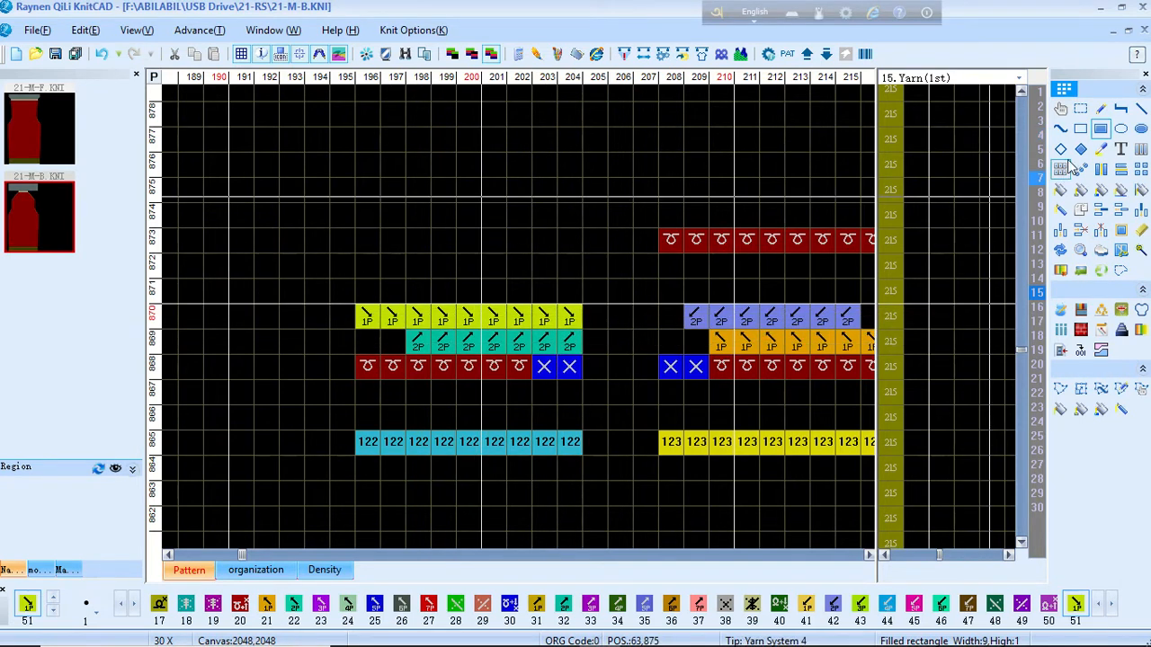
- Shift the 2P symbols in row 869 to columns 196–202 and limit the 1P symbols in row 870 to columns 198–204
{"action": "left_click", "coordinate": [1080, 109]}
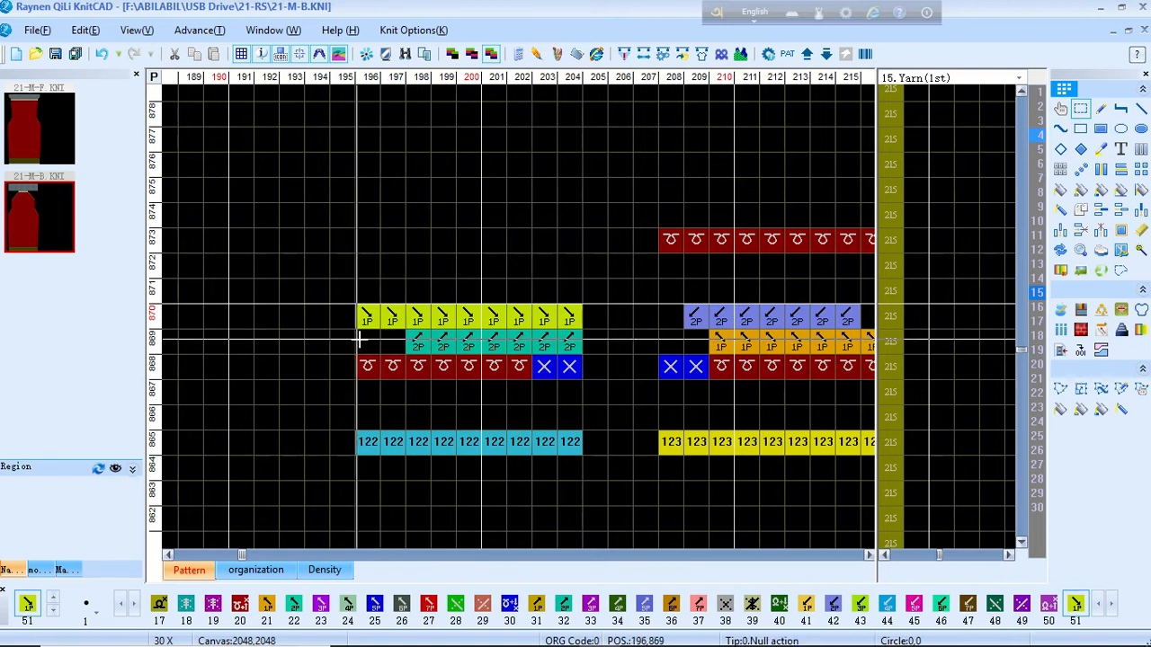
{"action": "left_click_drag", "start_coordinate": [413, 339], "coordinate": [526, 339]}
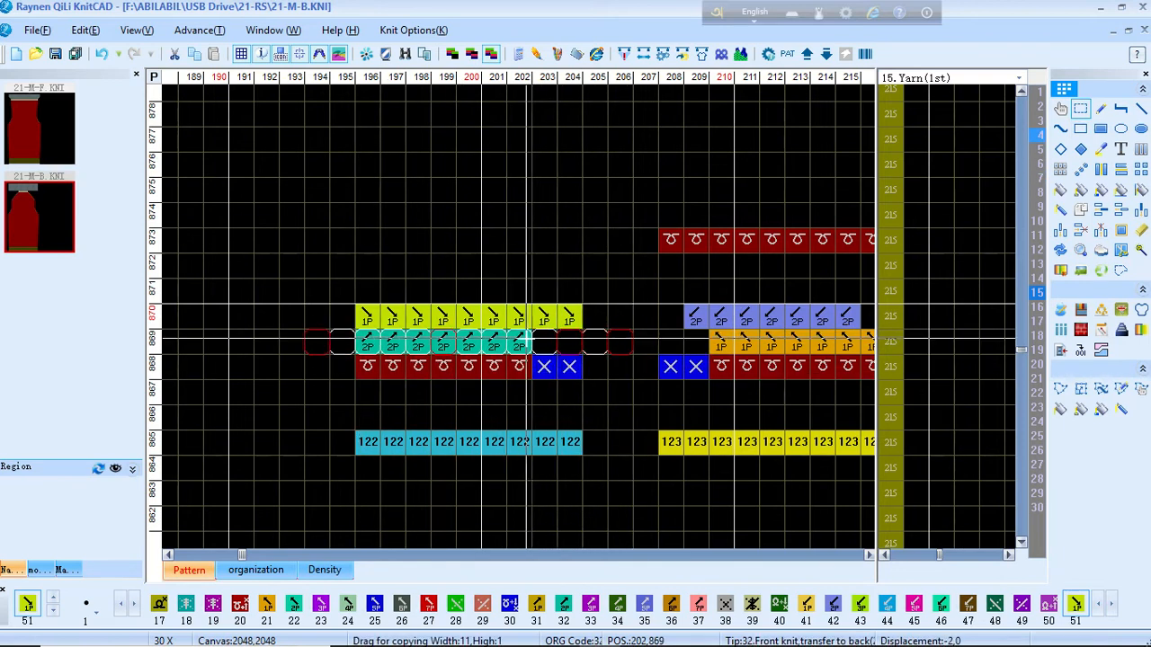
{"action": "left_click_drag", "start_coordinate": [469, 190], "coordinate": [541, 243]}
{"action": "mouse_move", "coordinate": [316, 273]}
{"action": "left_mouse_down"}
{"action": "mouse_move", "coordinate": [322, 317]}
{"action": "mouse_move", "coordinate": [361, 314]}
{"action": "left_mouse_up"}
{"action": "left_click_drag", "start_coordinate": [453, 233], "coordinate": [531, 265]}
{"action": "left_click", "coordinate": [638, 224]}
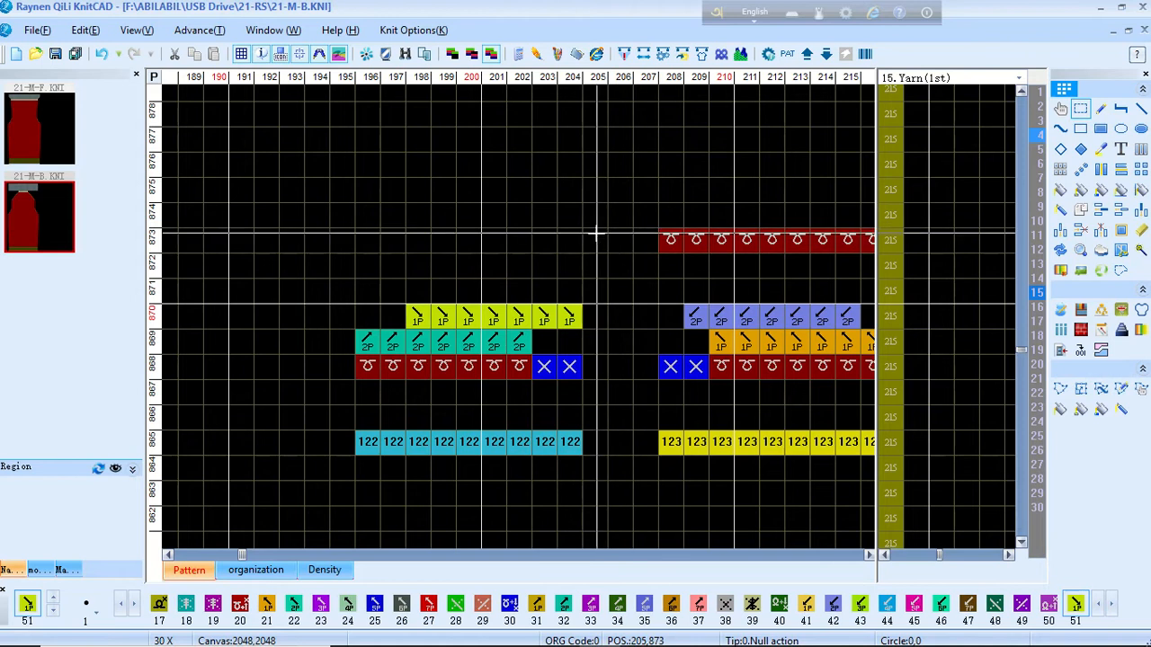
- Fill row 873 with code 1 in columns 196–204 using a filled rectangle
{"action": "key", "text": "1"}
{"action": "left_click", "coordinate": [1100, 130]}
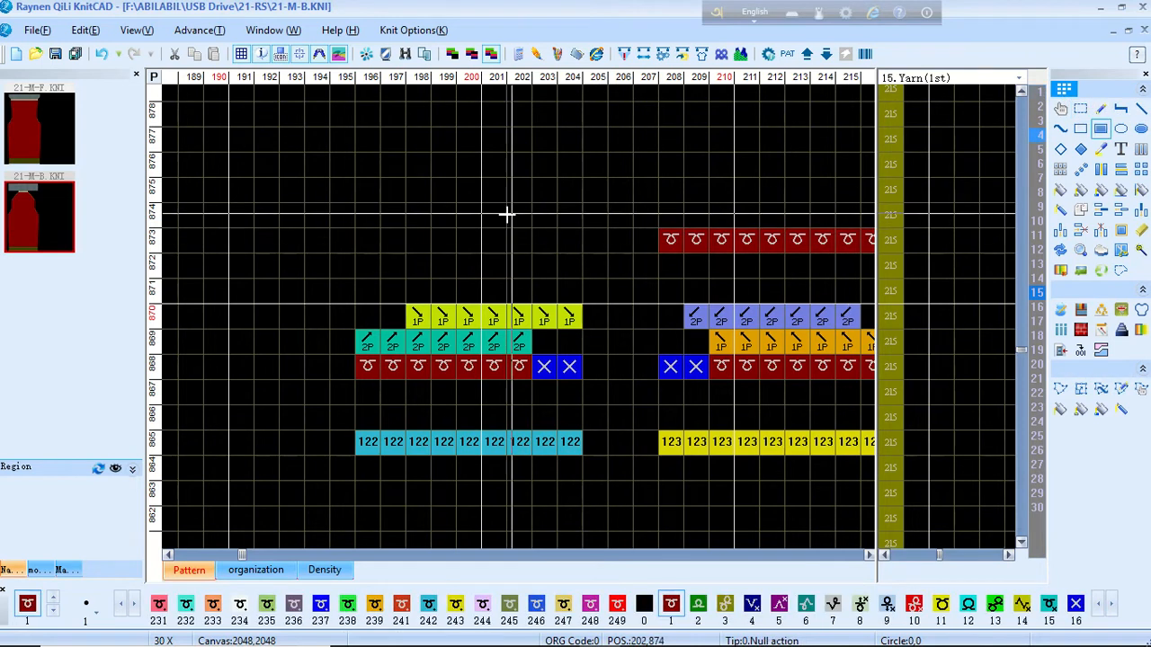
{"action": "left_click_drag", "start_coordinate": [378, 236], "coordinate": [570, 235]}
{"action": "scroll", "coordinate": [544, 417], "scroll_direction": "down", "scroll_amount": 1}
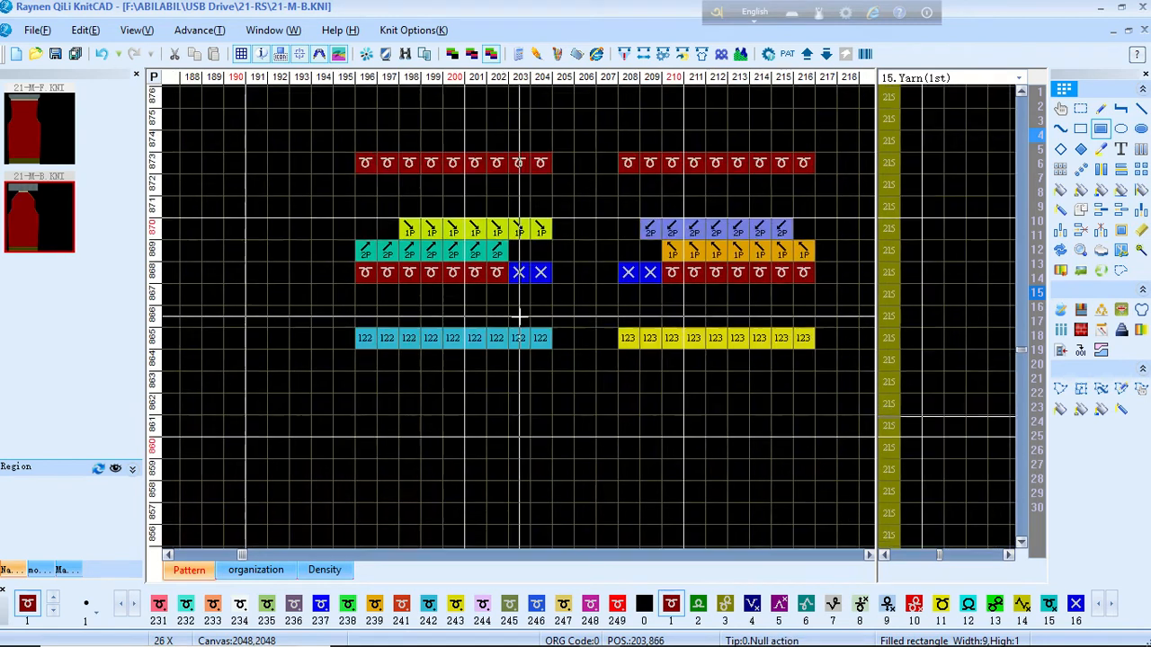
{"action": "scroll", "coordinate": [520, 316], "scroll_direction": "up", "scroll_amount": 2}
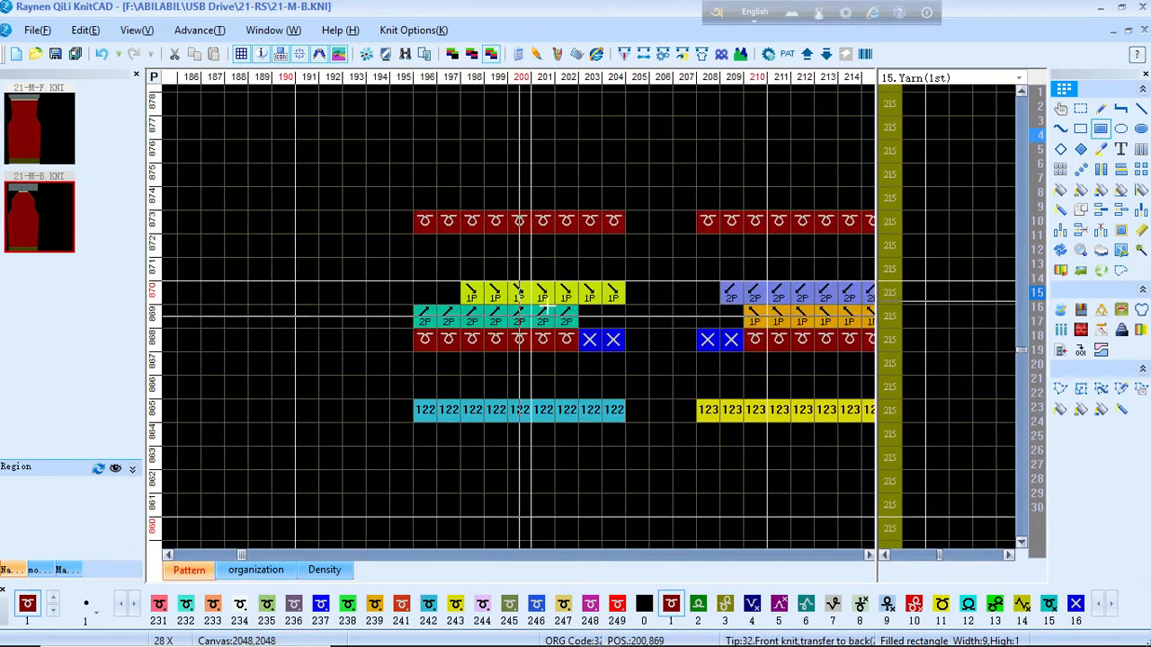
- Display the Cycle function line, compile the 21-M-B pattern and close the compilation information
{"action": "left_click", "coordinate": [983, 79]}
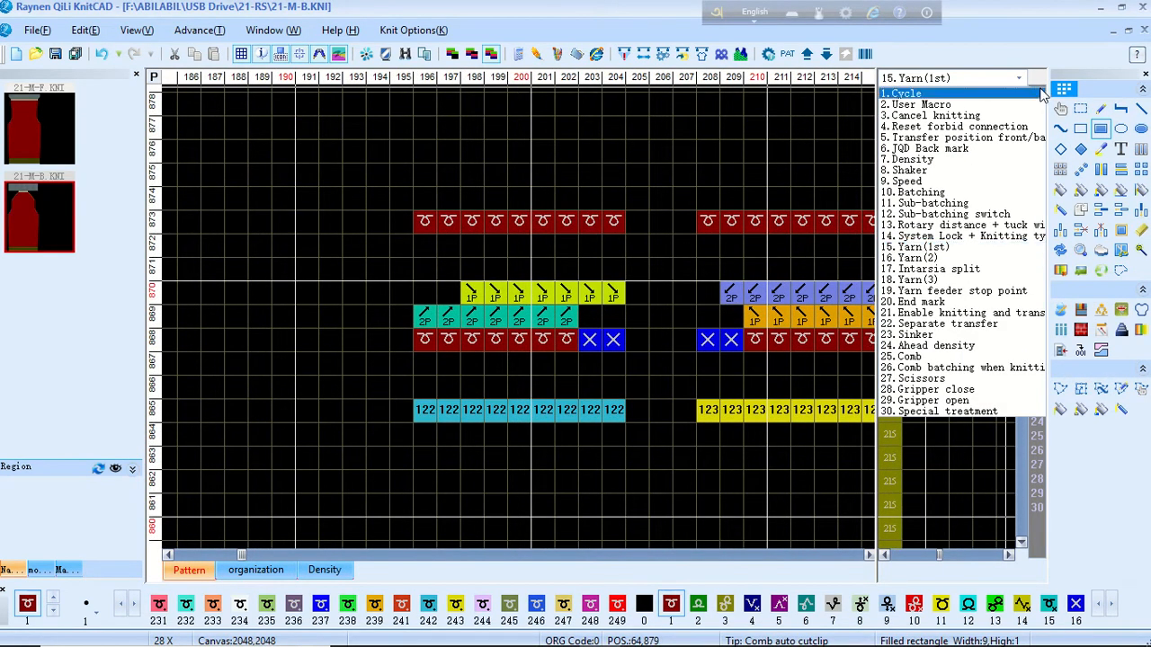
{"action": "left_click", "coordinate": [908, 94]}
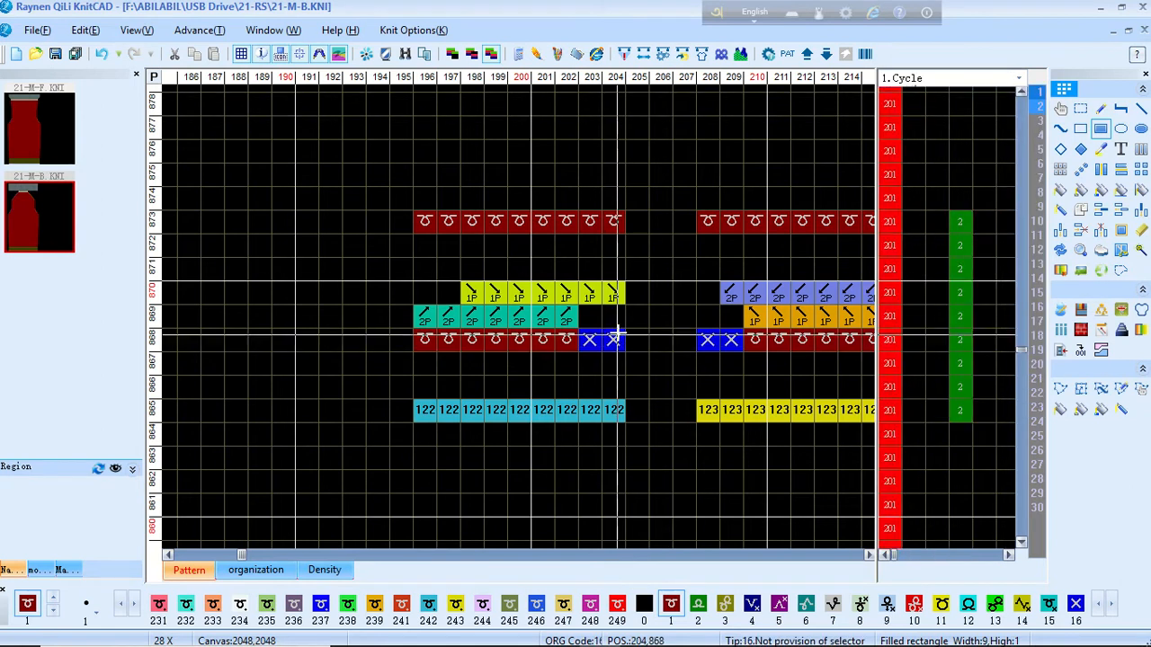
{"action": "key", "text": "F9"}
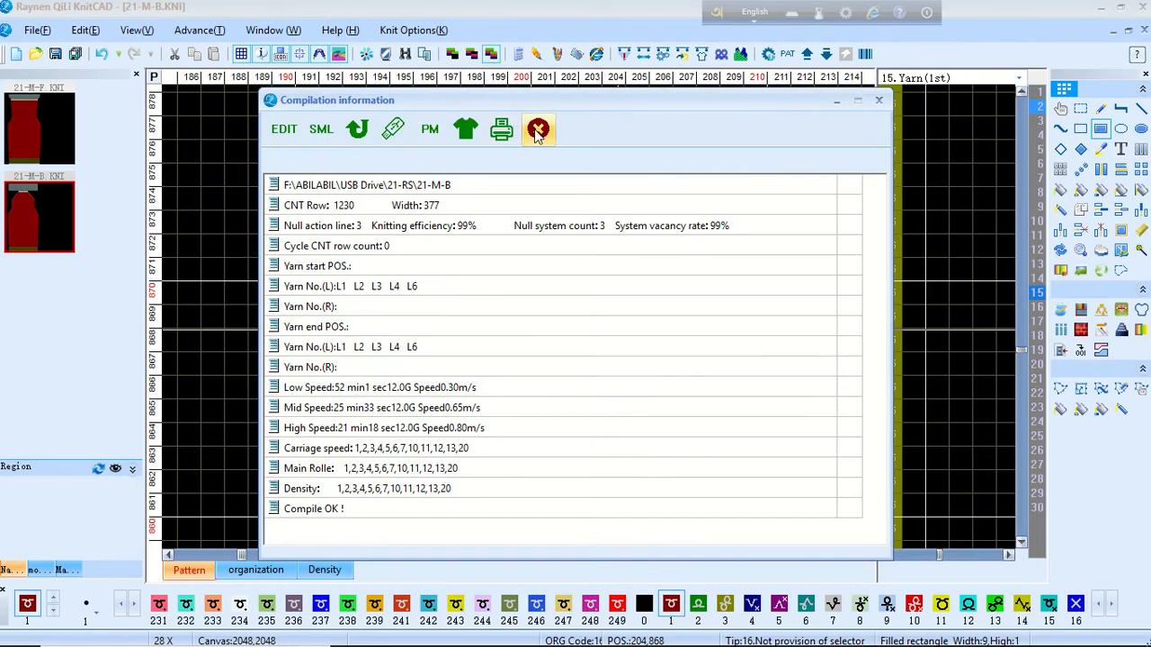
{"action": "left_click", "coordinate": [538, 130]}
- Reopen the compilation information and decompile 21-M-B into a separate pattern
{"action": "scroll", "coordinate": [523, 309], "scroll_direction": "down", "scroll_amount": 1}
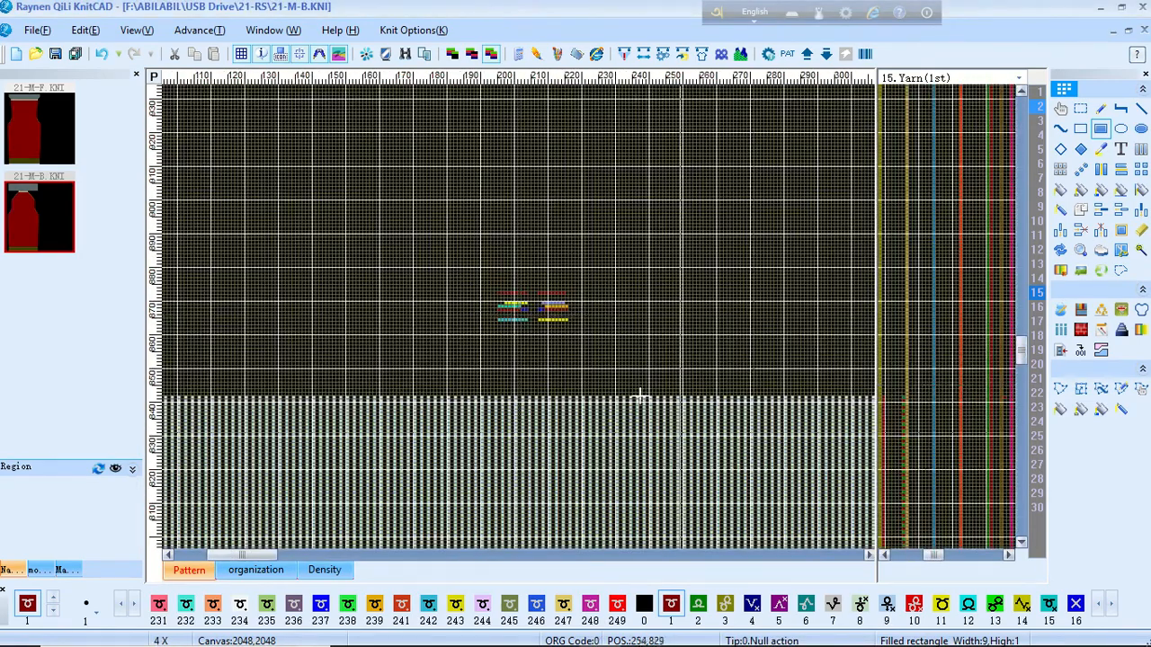
{"action": "key", "text": "1"}
{"action": "scroll", "coordinate": [427, 441], "scroll_direction": "up", "scroll_amount": 10}
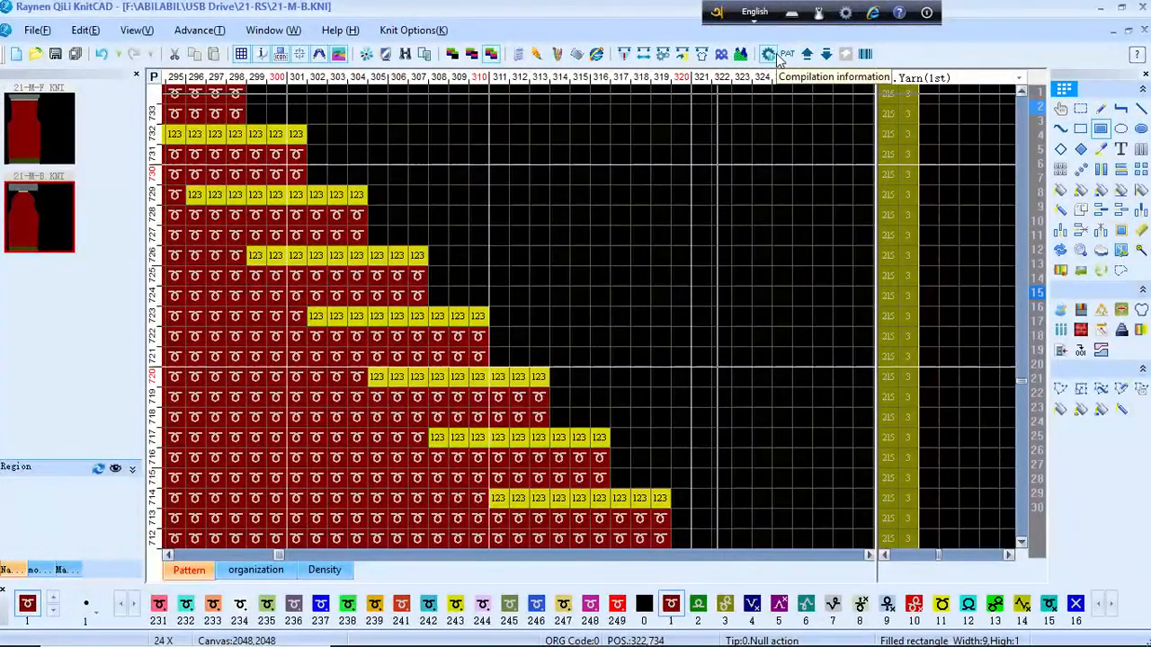
{"action": "left_click", "coordinate": [775, 57]}
{"action": "left_click", "coordinate": [353, 132]}
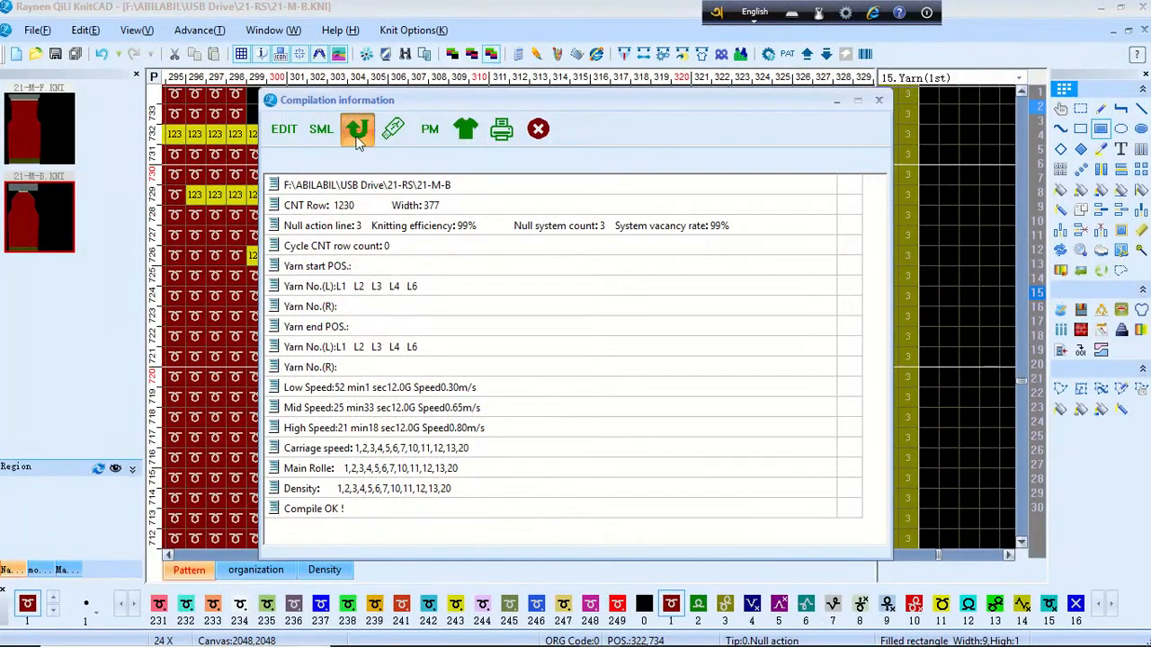
- Examine the expanded narrowing transfer codes around rows 566–583 of the decompiled pattern, and close that pattern
{"action": "scroll", "coordinate": [513, 112], "scroll_direction": "up", "scroll_amount": 8}
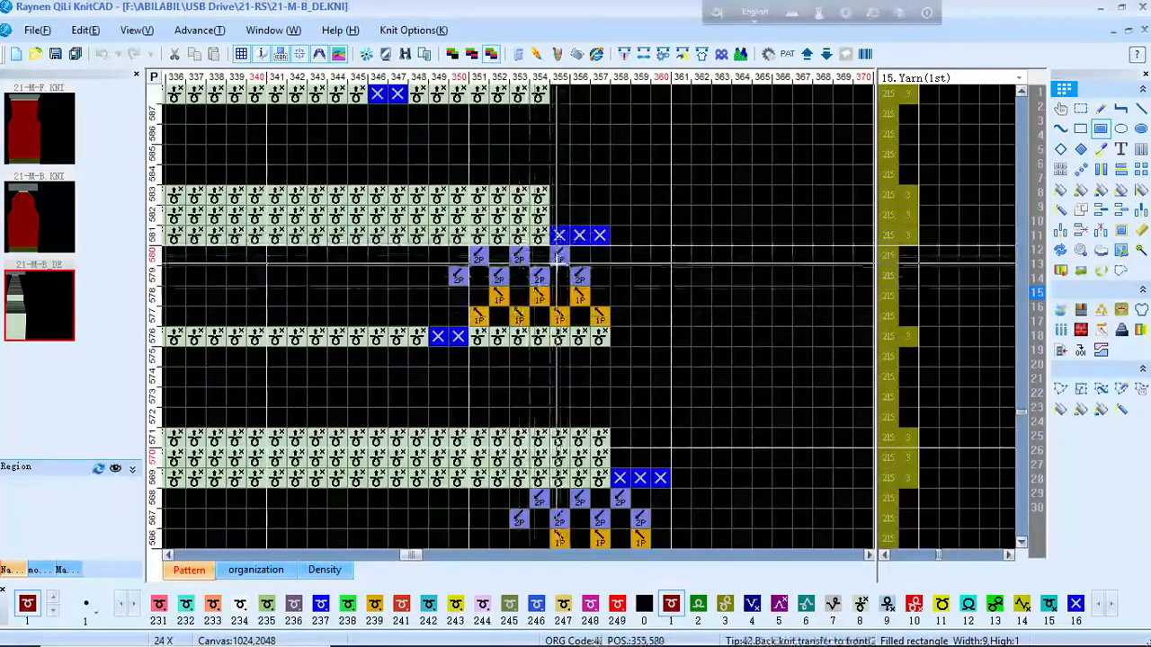
{"action": "scroll", "coordinate": [525, 310], "scroll_direction": "up", "scroll_amount": 1}
{"action": "scroll", "coordinate": [525, 315], "scroll_direction": "down", "scroll_amount": 9}
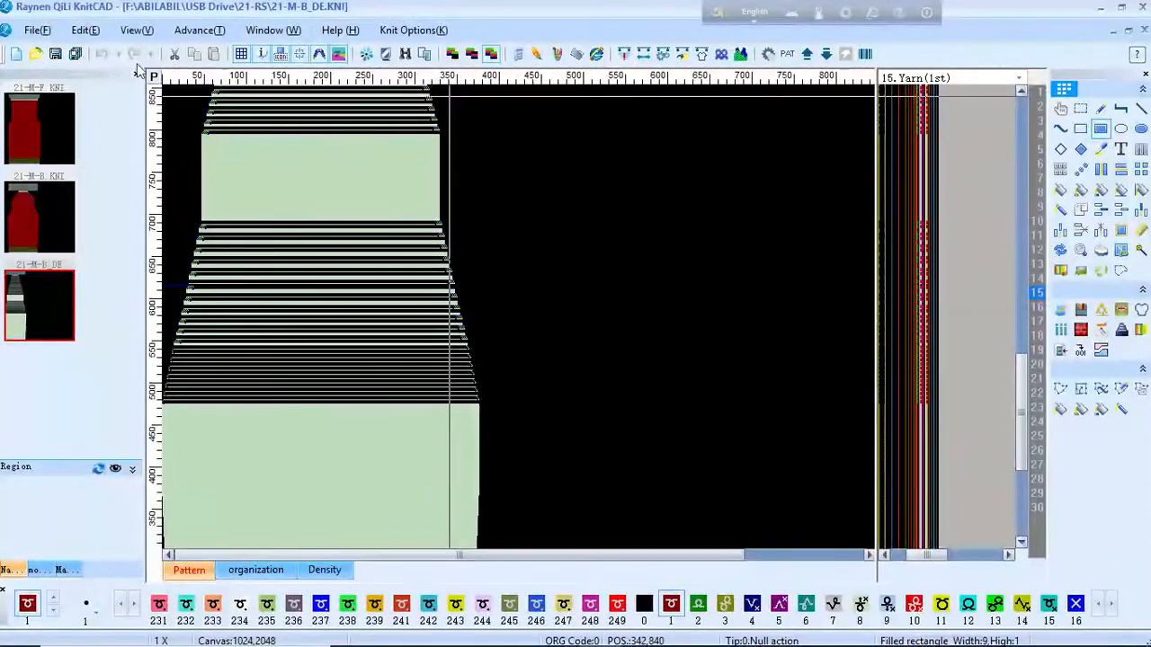
{"action": "left_click", "coordinate": [1145, 31]}
{"action": "left_click", "coordinate": [612, 367]}
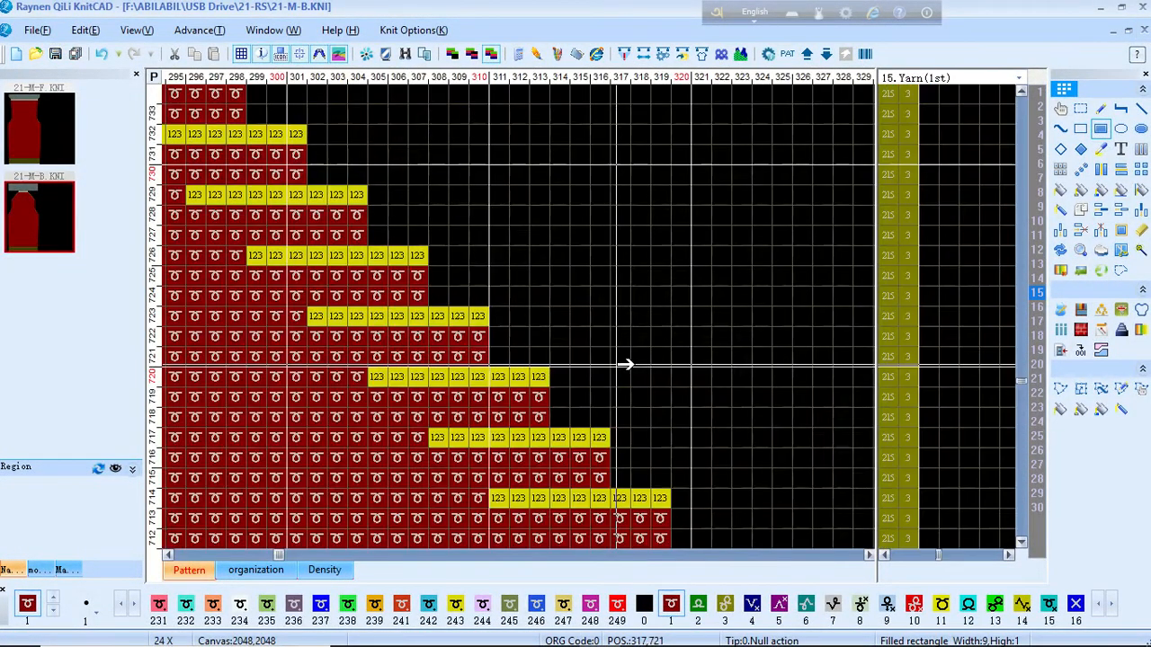
{"action": "scroll", "coordinate": [419, 314], "scroll_direction": "down", "scroll_amount": 9}
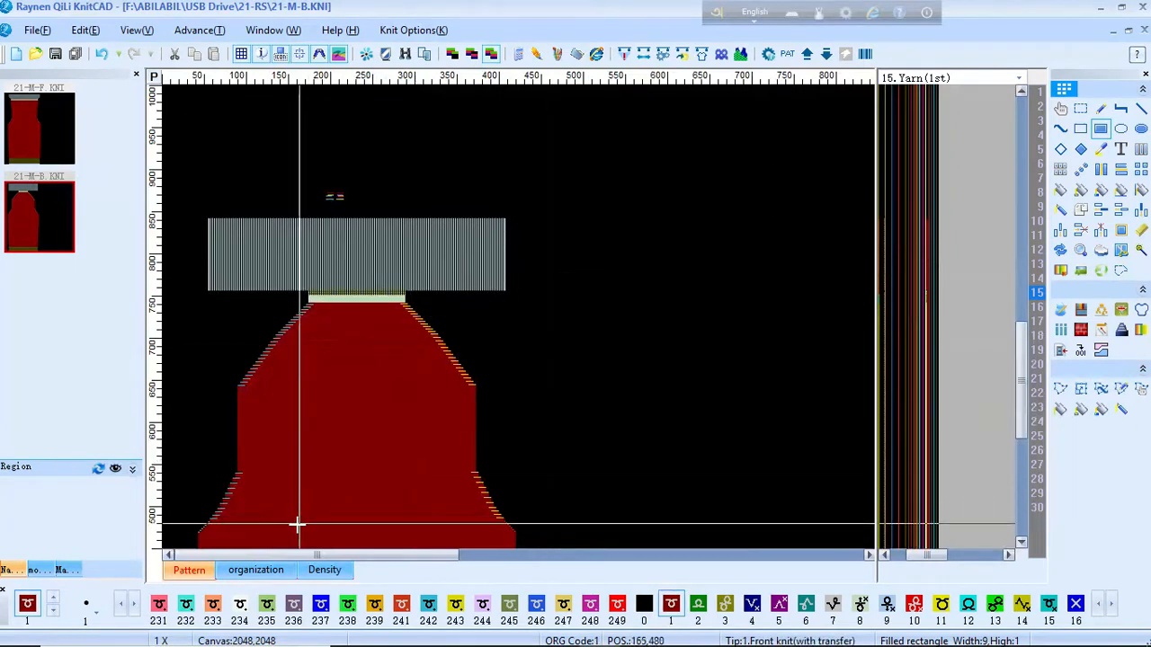
{"action": "scroll", "coordinate": [242, 490], "scroll_direction": "up", "scroll_amount": 1}
{"action": "scroll", "coordinate": [318, 270], "scroll_direction": "down", "scroll_amount": 1}
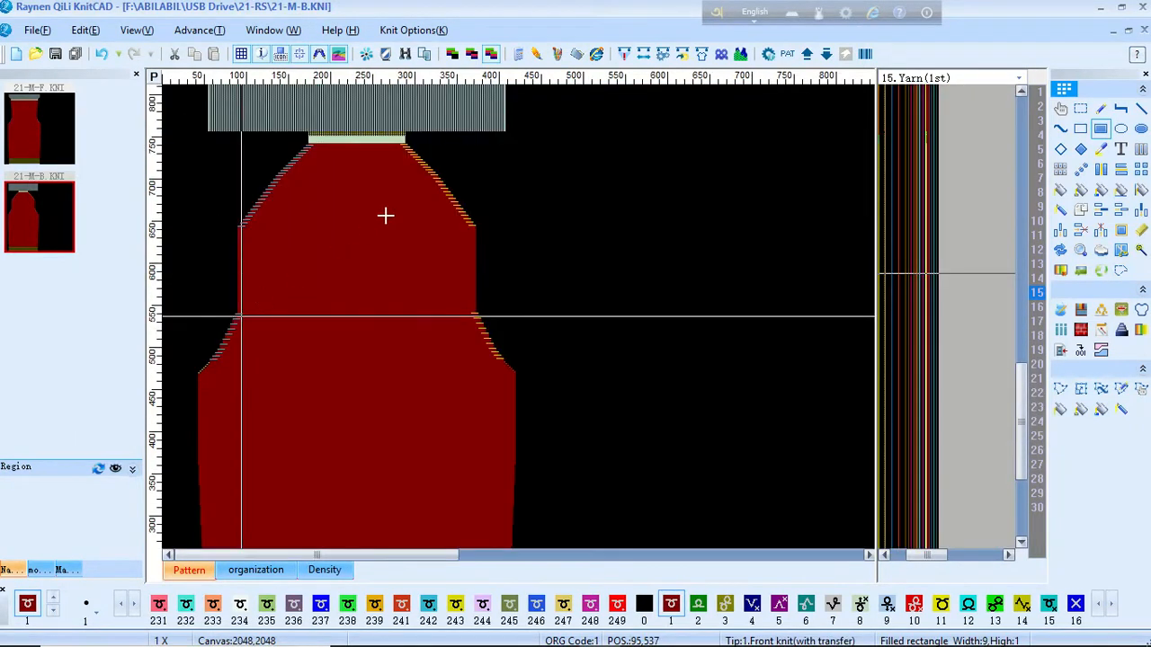